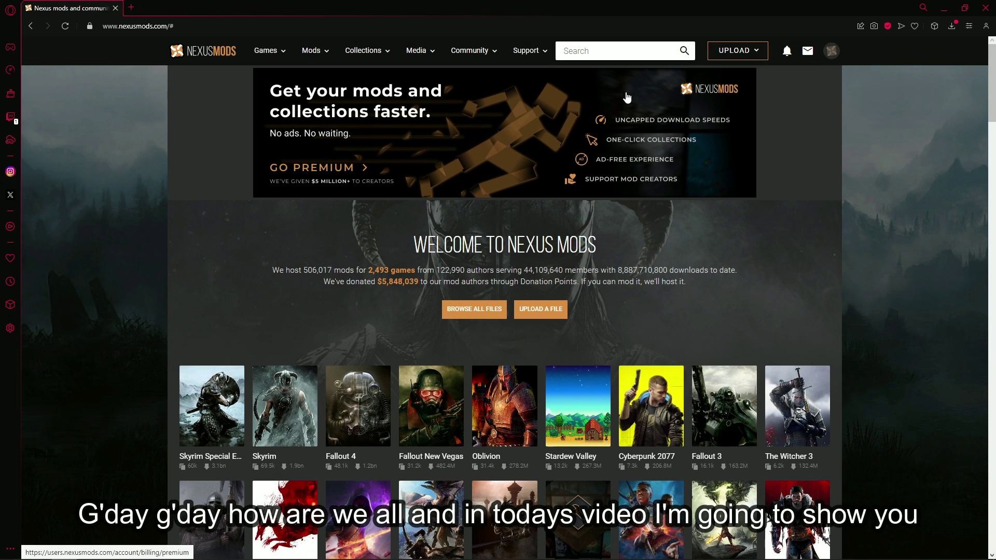
Open the My Summer Car game page and list the most popular mods of the last 30 days.
left_click(628, 50)
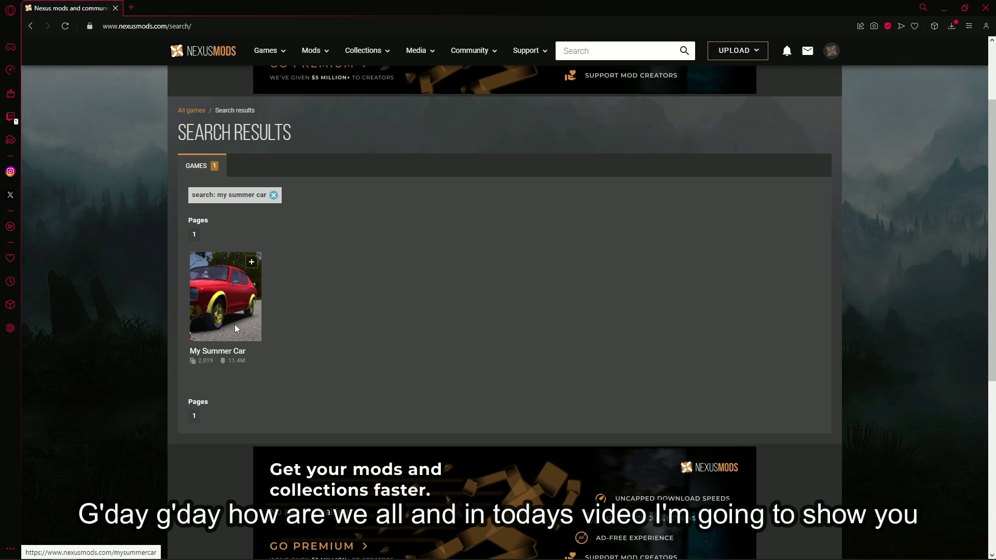
left_click(234, 325)
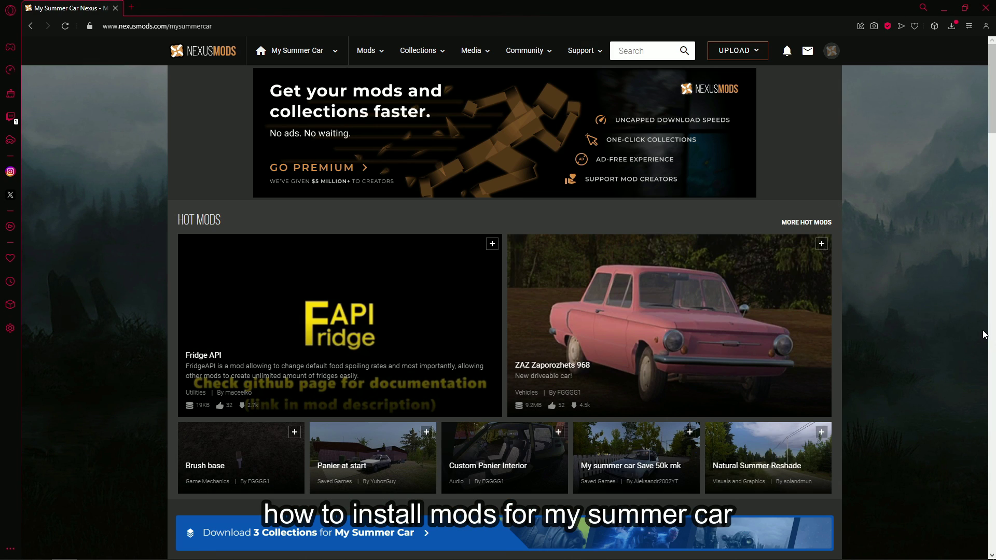
scroll(922, 307, "down", 5)
scroll(918, 301, "up", 3)
scroll(916, 300, "down", 6)
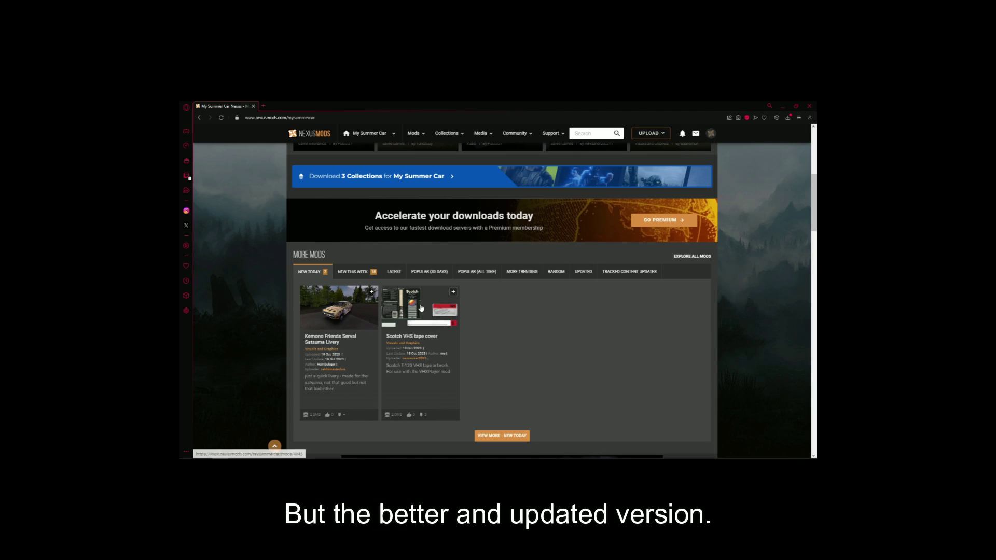
left_click(427, 275)
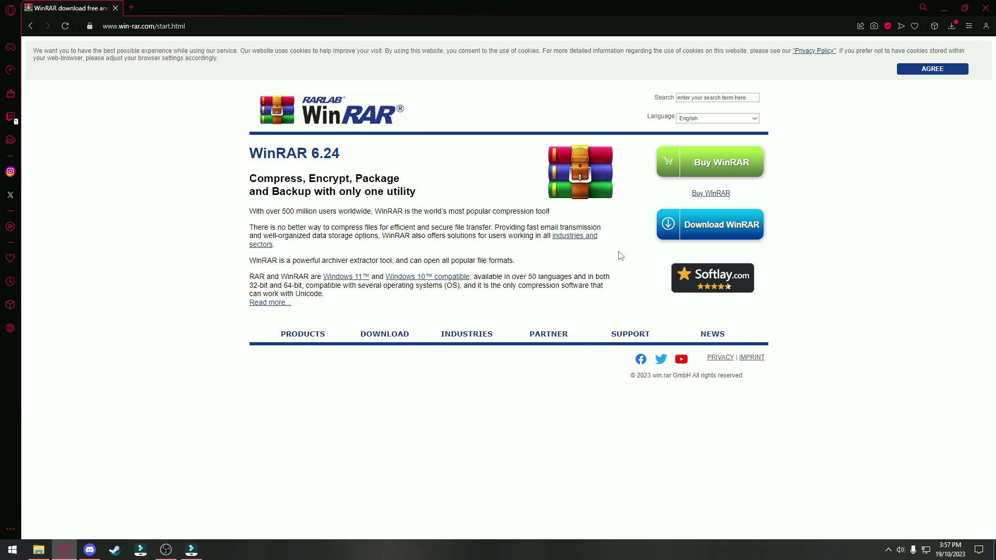
Go to the WinRAR download page and browse the WinRAR 6.24 64-bit language versions.
left_click(385, 335)
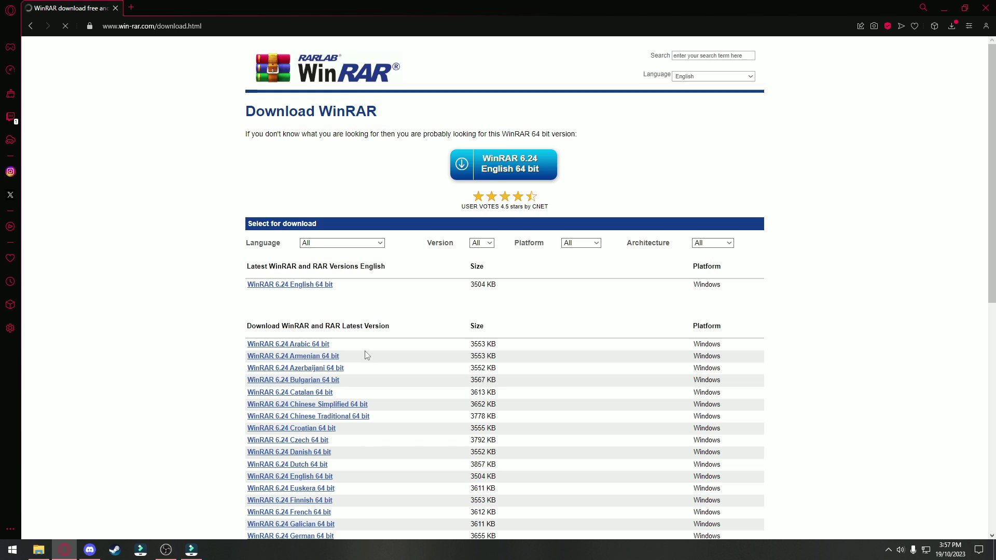
scroll(359, 339, "down", 5)
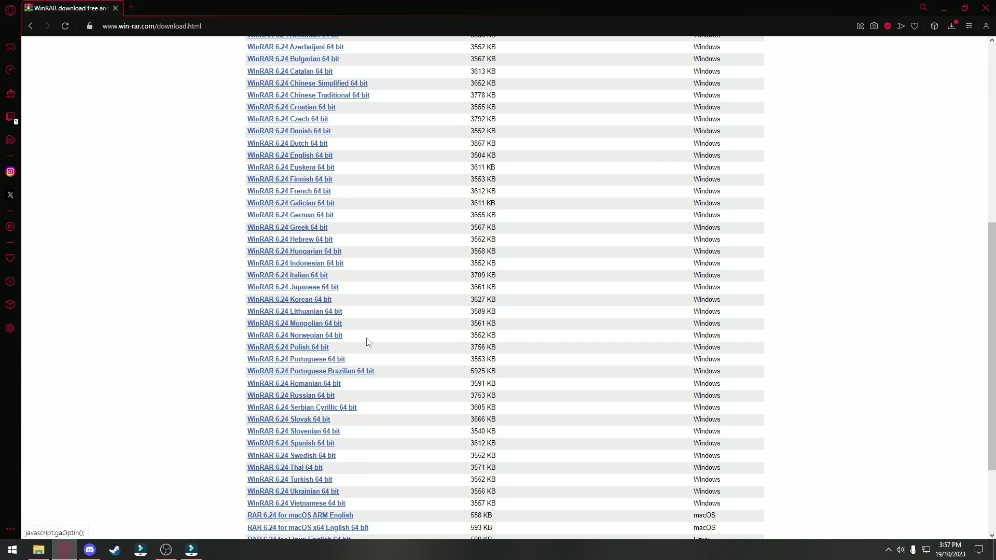
scroll(366, 342, "up", 5)
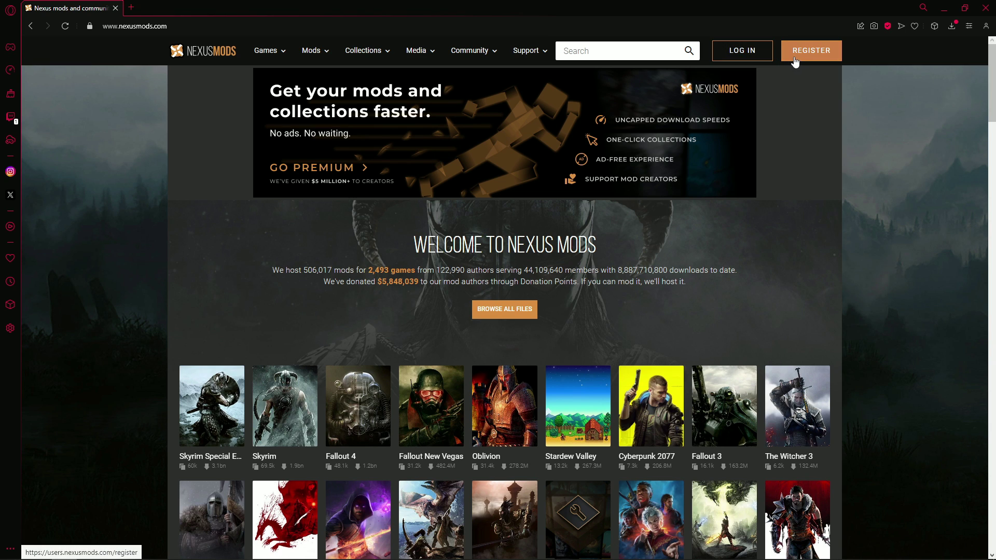
Sign in with the saved account and run a GAMES search for 'my summer car'.
left_click(755, 57)
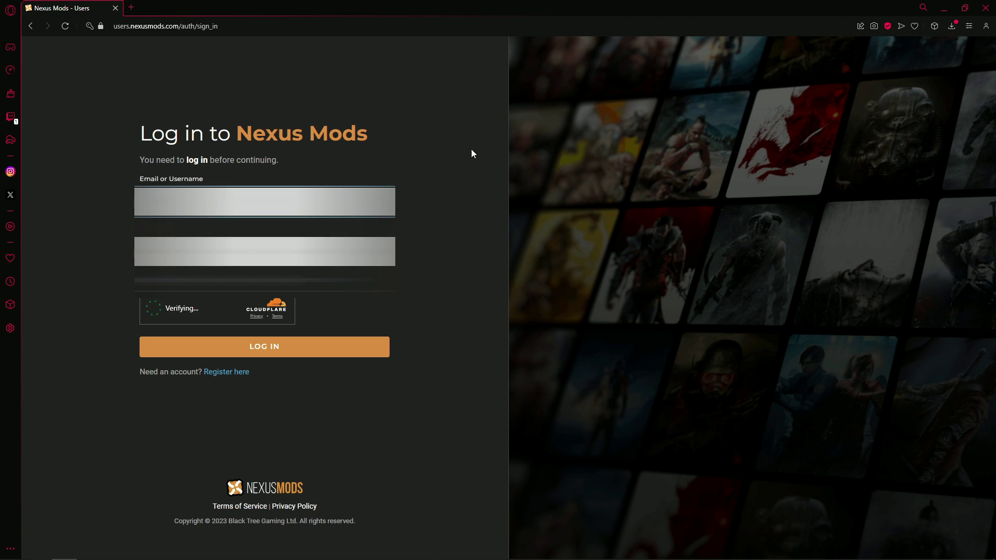
left_click(307, 347)
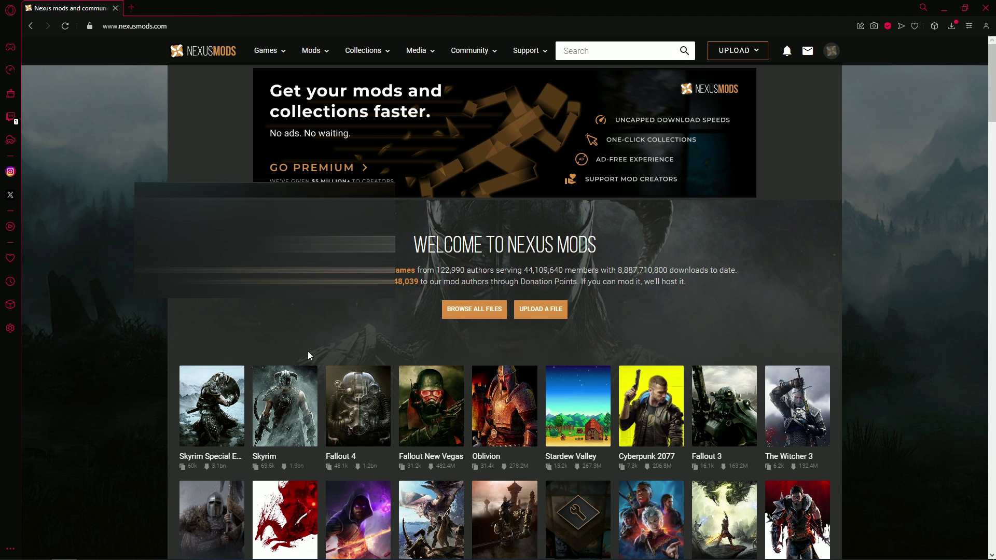
left_click(626, 52)
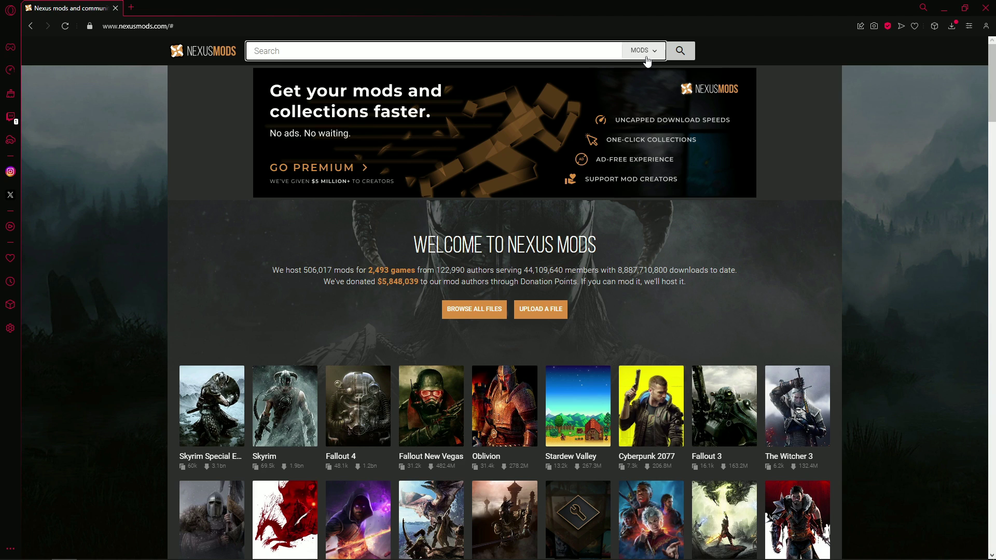
left_click(644, 51)
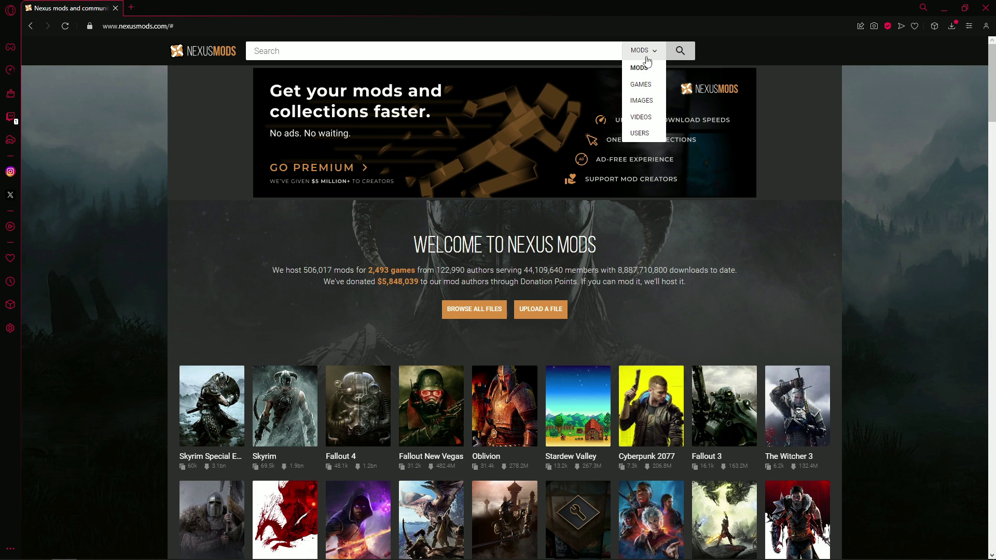
left_click(648, 85)
left_click(498, 54)
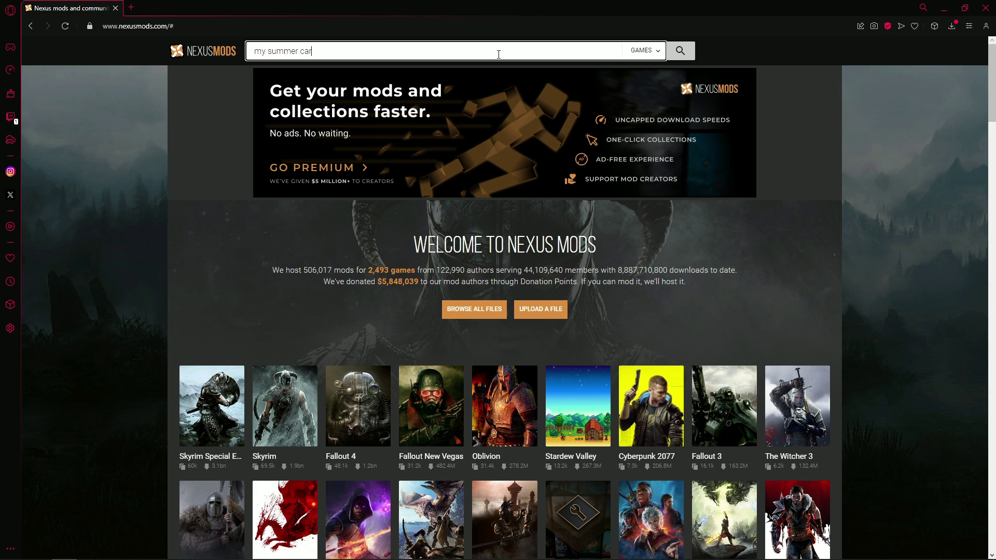
key("Return")
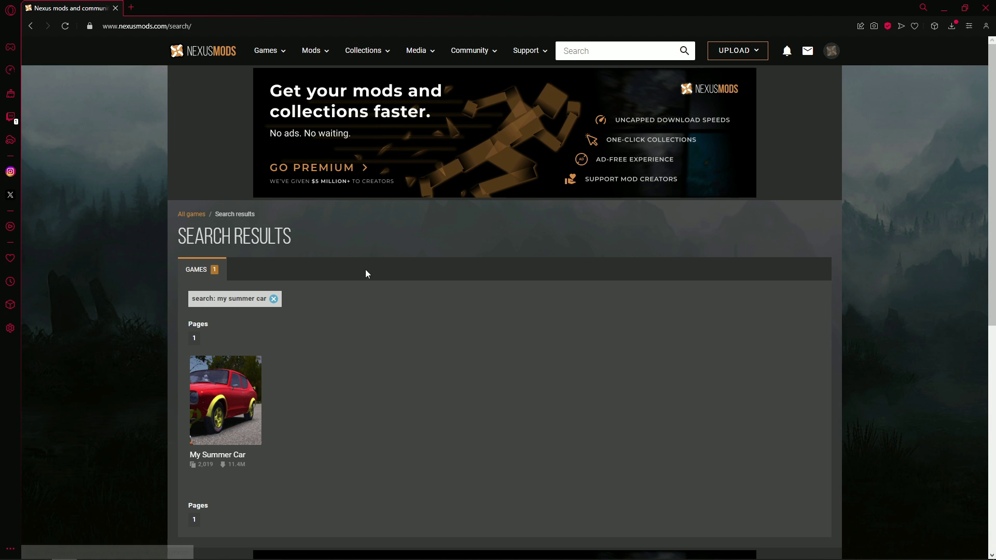
scroll(288, 350, "down", 2)
On the My Summer Car page, browse the Popular (All Time), Trending and New This Week mod lists.
left_click(235, 328)
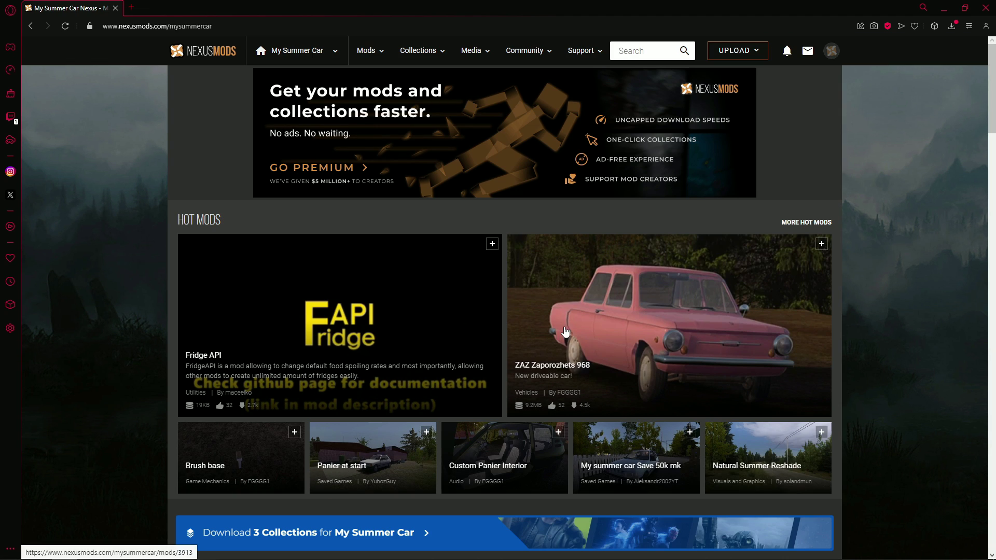
scroll(924, 309, "down", 7)
scroll(919, 303, "up", 7)
scroll(917, 298, "down", 8)
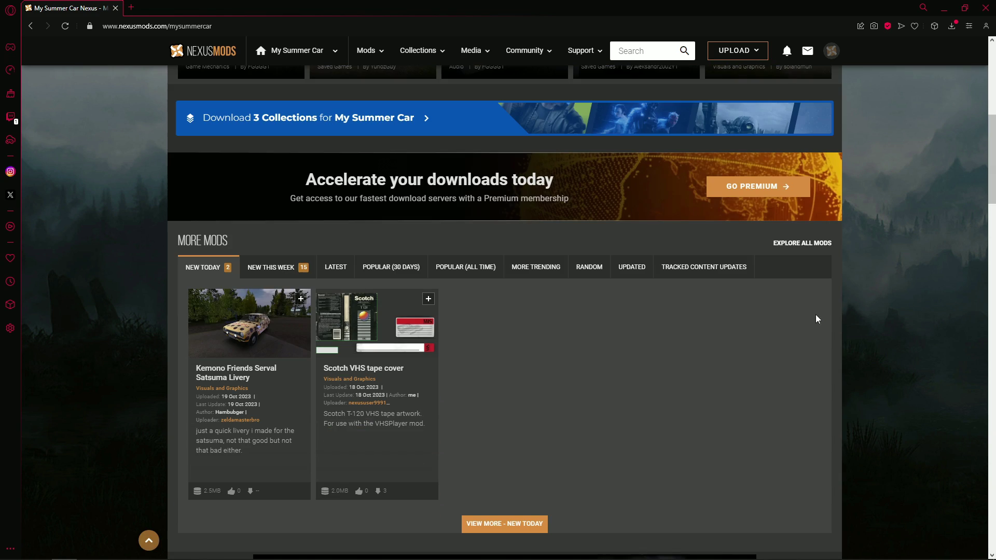
left_click(454, 270)
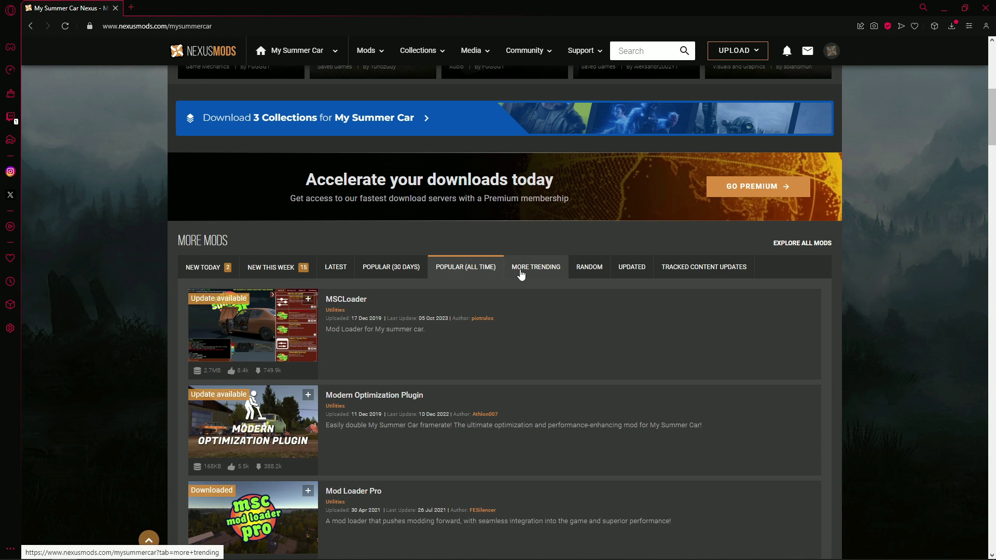
left_click(520, 271)
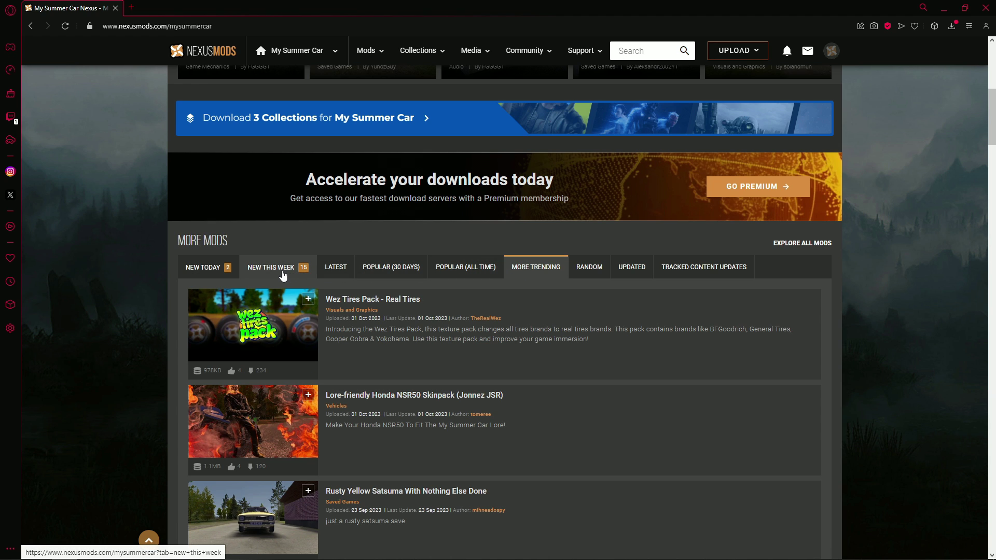
left_click(280, 270)
scroll(238, 303, "down", 1)
scroll(239, 303, "down", 6)
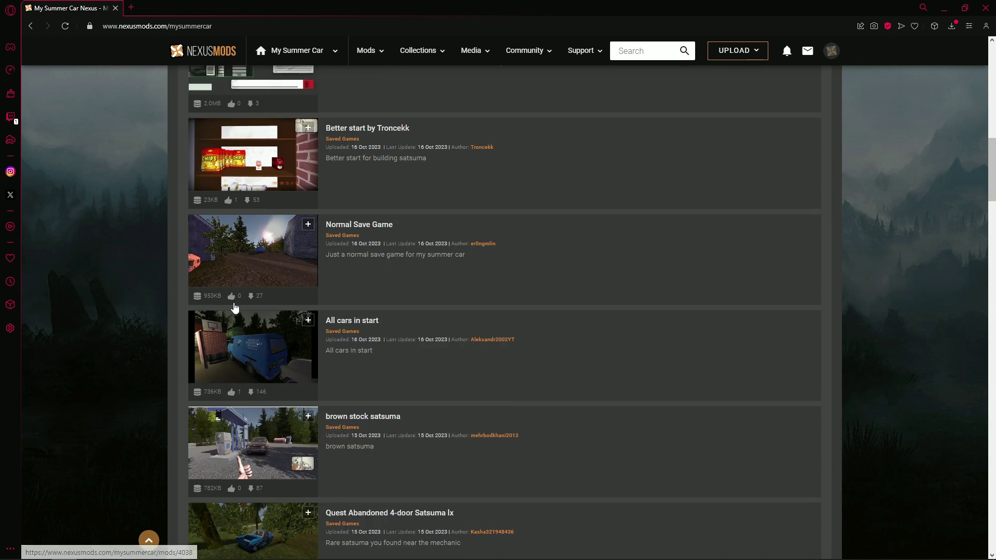
scroll(878, 343, "up", 10)
Open the MSCLoader mod page and scroll through its details and description.
key("alt+Left")
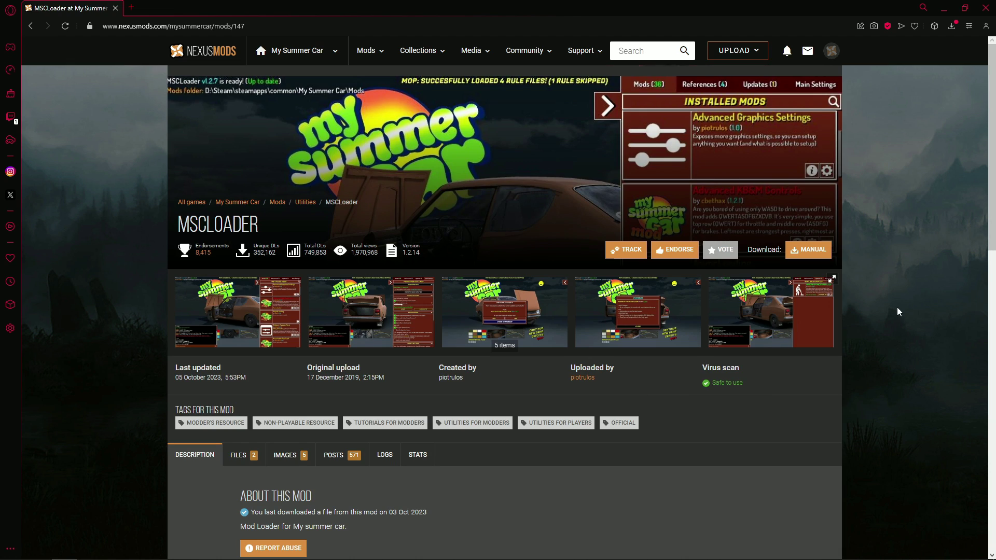
scroll(882, 288, "down", 4)
scroll(880, 288, "up", 3)
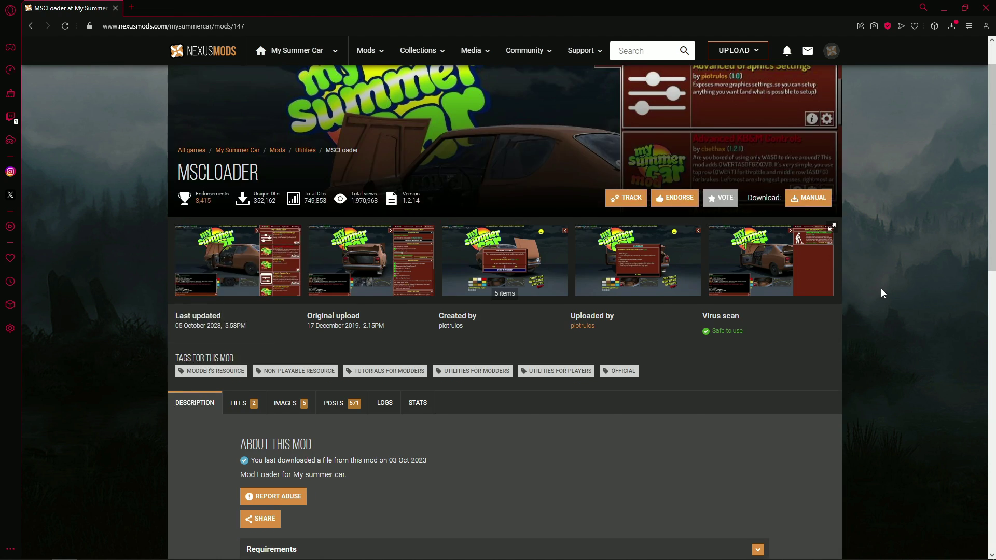
scroll(880, 289, "up", 1)
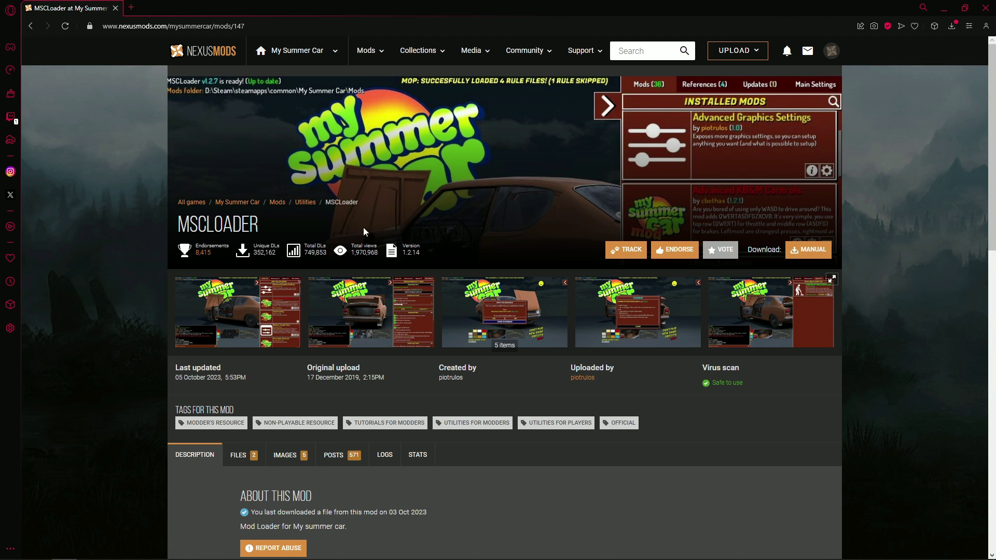
scroll(882, 290, "down", 4)
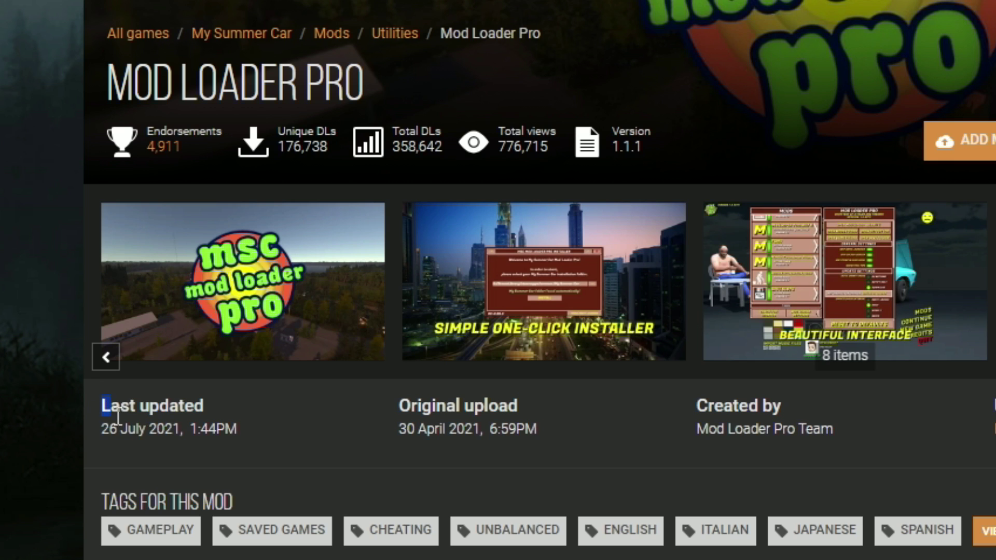
Highlight Mod Loader Pro's Last updated date, 26 July 2021.
left_click_drag(177, 272, 206, 281)
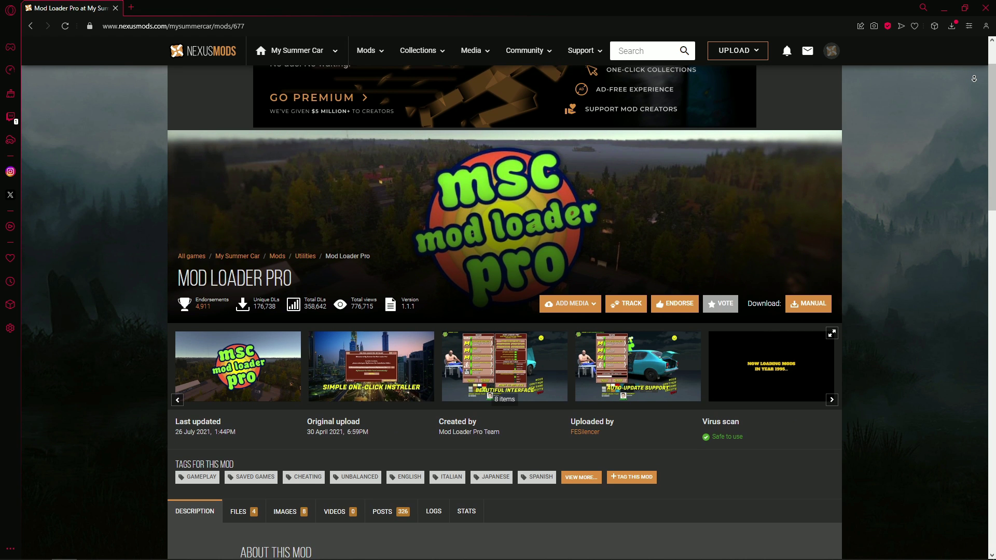
scroll(504, 311, "down", 1)
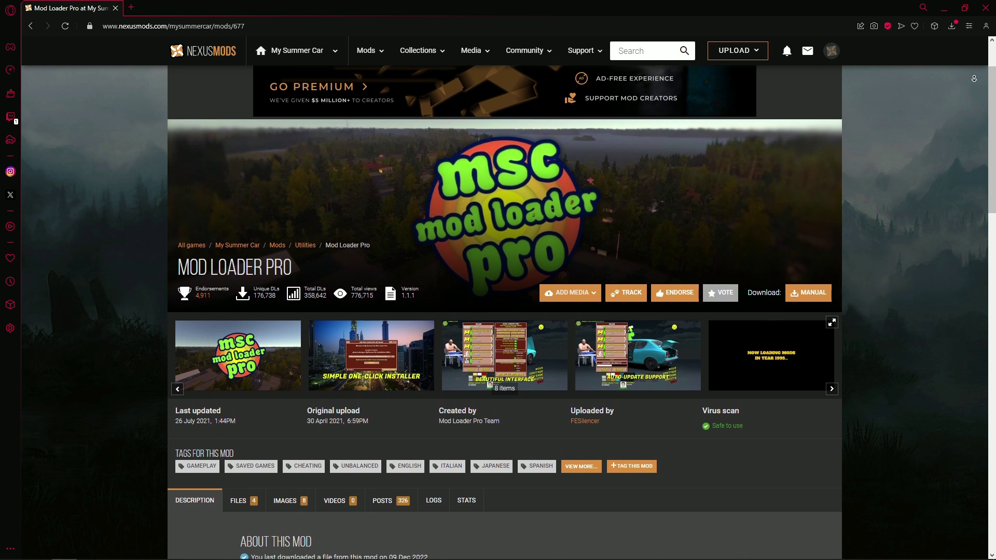
scroll(974, 78, "down", 1)
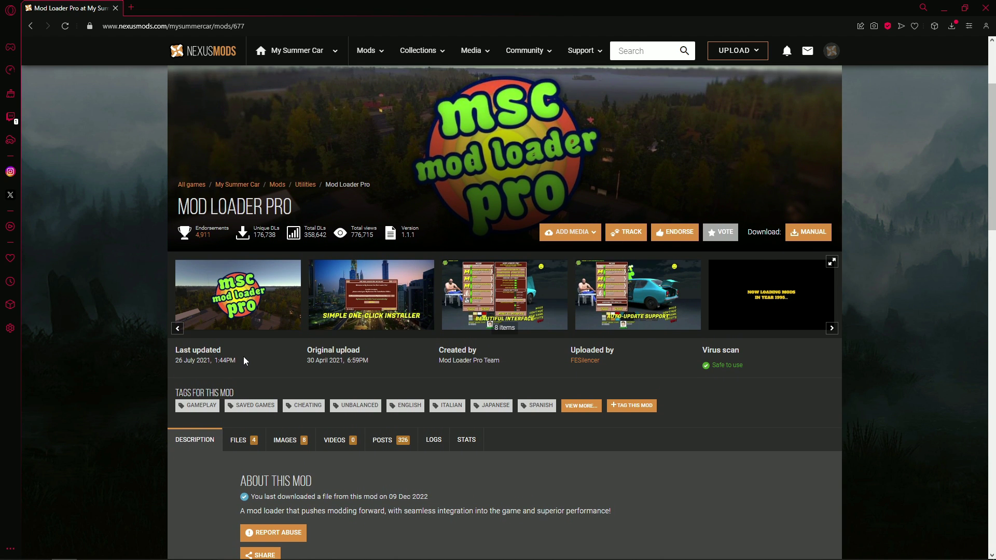
left_click_drag(173, 355, 212, 365)
Back on My Summer Car, quicksearch 'mscloader' and reopen the MSCLoader mod page.
left_click(190, 372)
key("alt+Left")
left_click(638, 51)
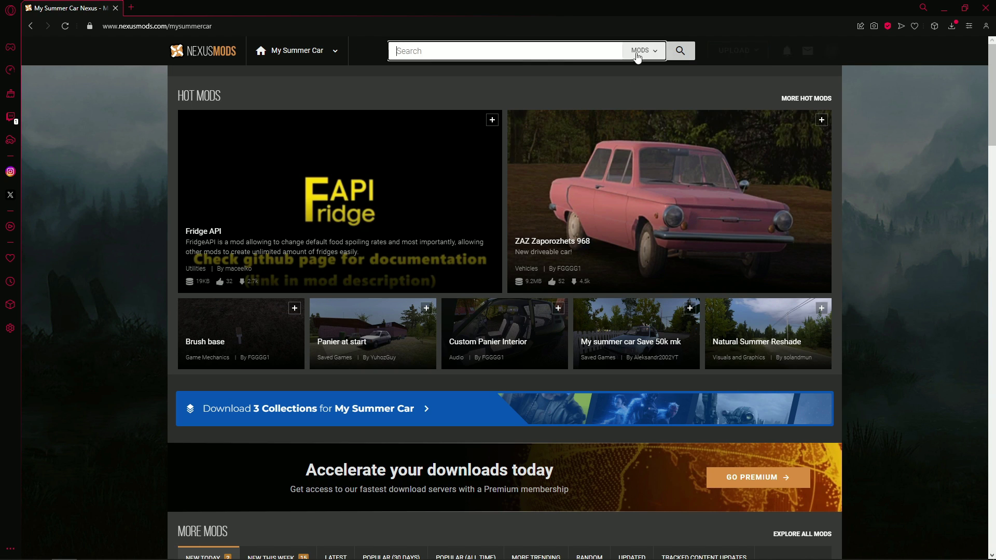
type("mscloader")
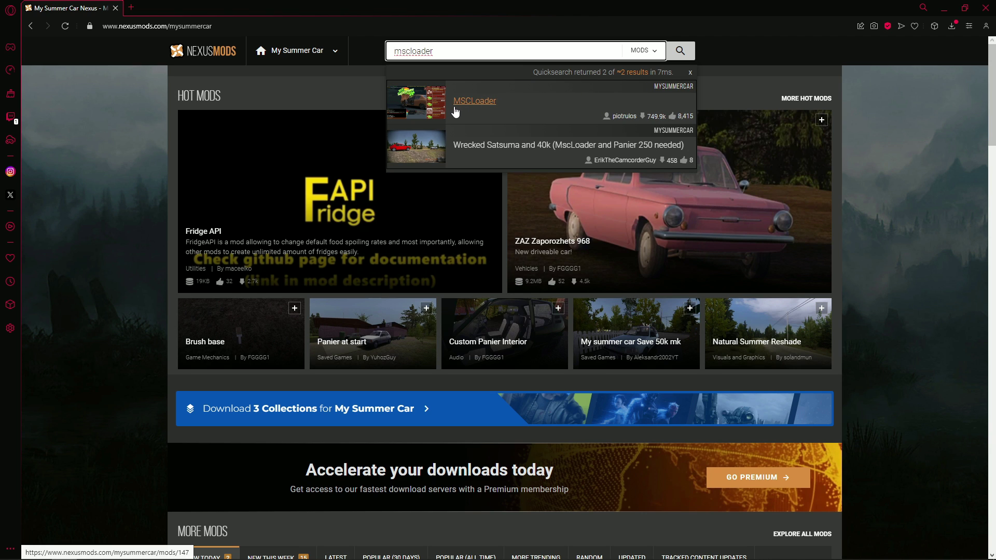
left_click(464, 102)
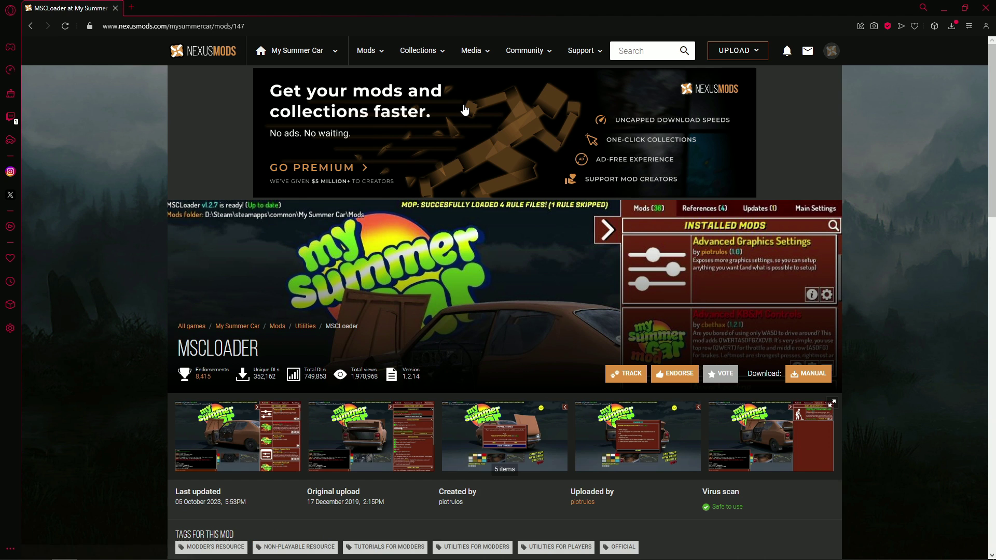
scroll(482, 275, "down", 8)
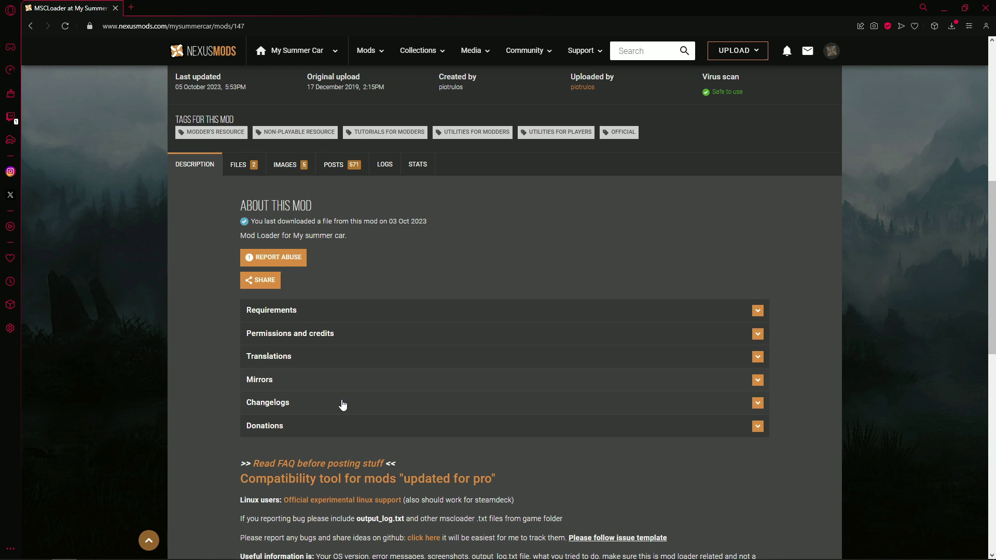
scroll(393, 334, "up", 4)
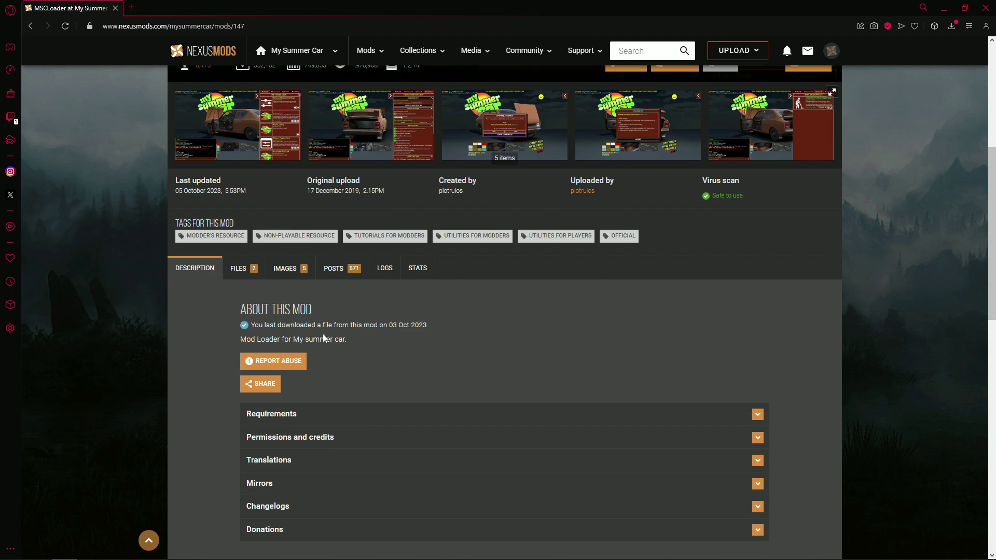
Show MSCLoader's Files tab and scroll through the available files.
left_click(240, 375)
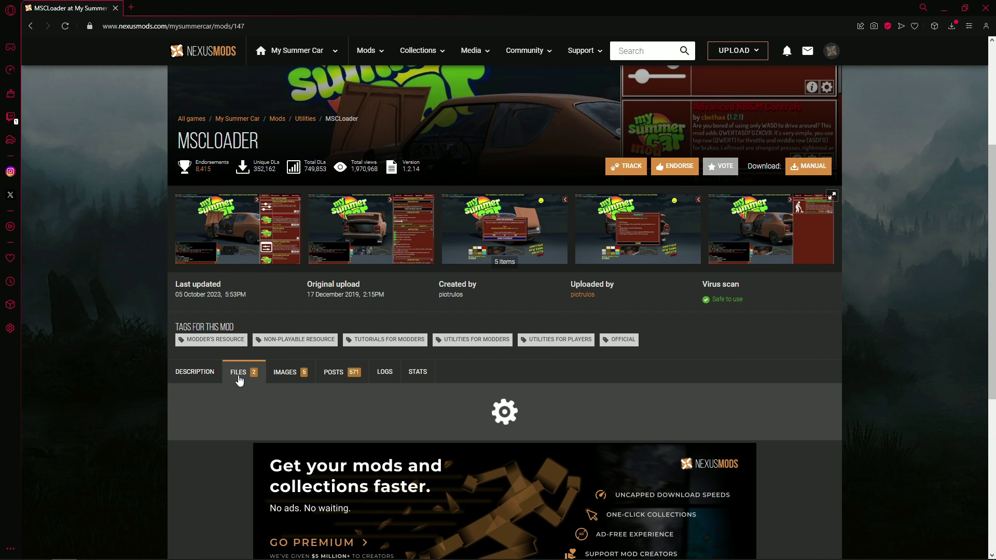
scroll(241, 385, "down", 3)
scroll(241, 384, "down", 8)
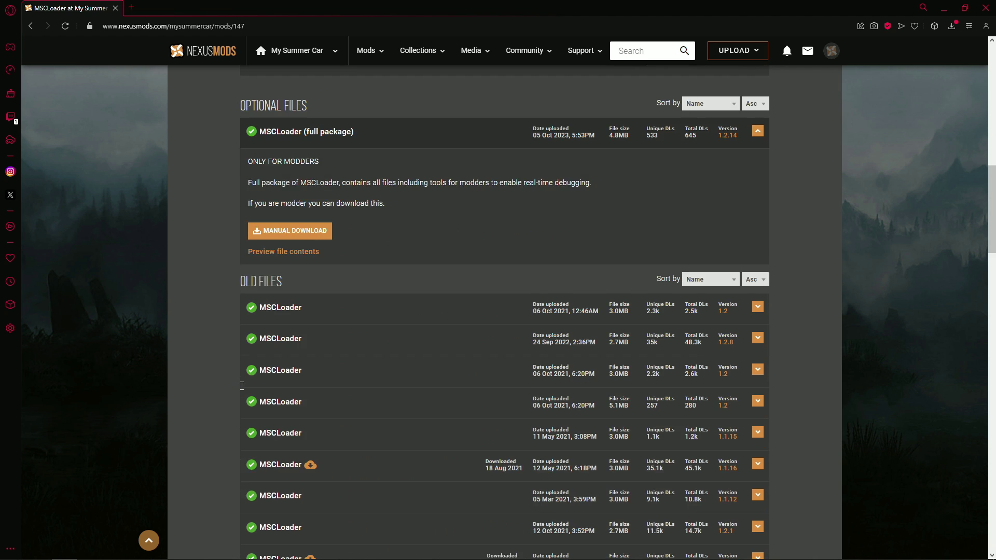
scroll(362, 295, "down", 15)
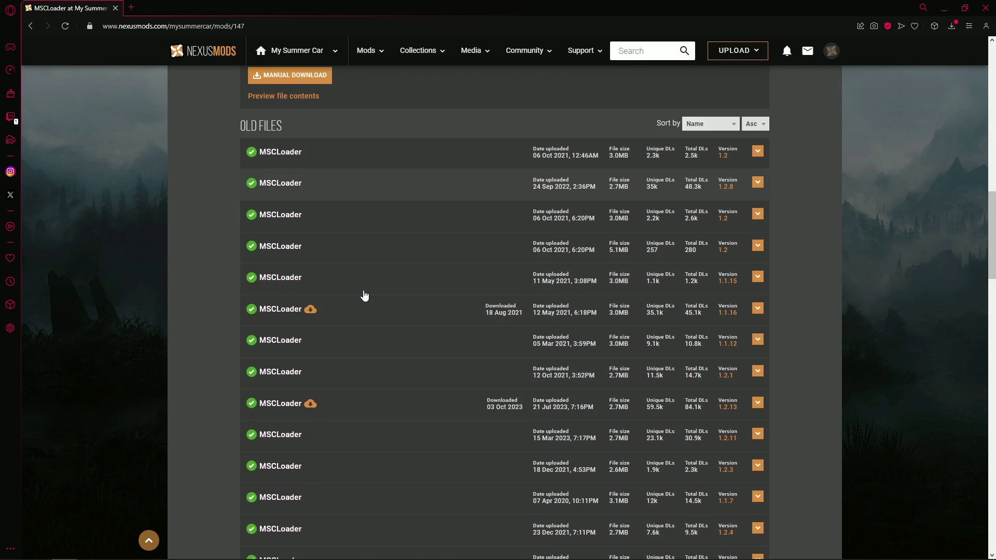
scroll(371, 424, "down", 15)
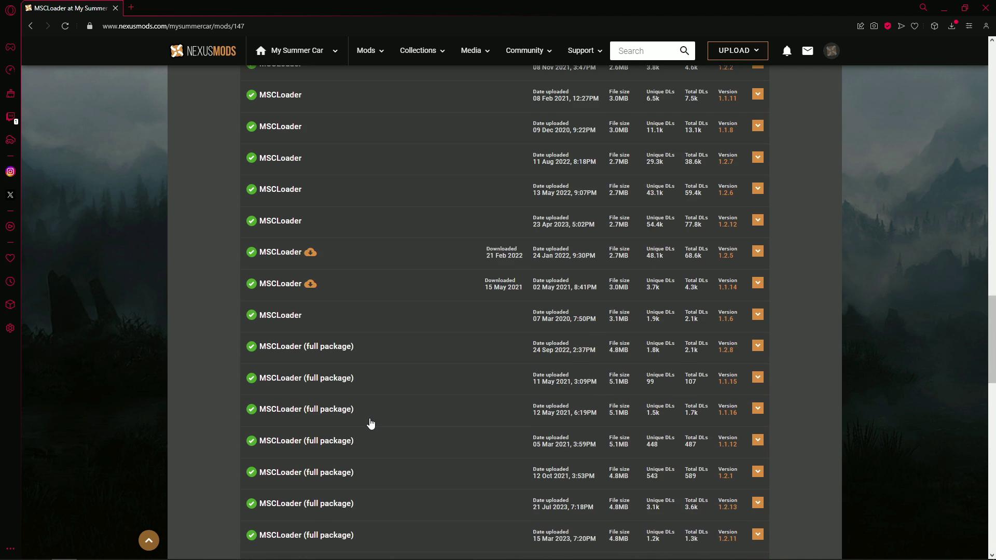
scroll(369, 421, "down", 4)
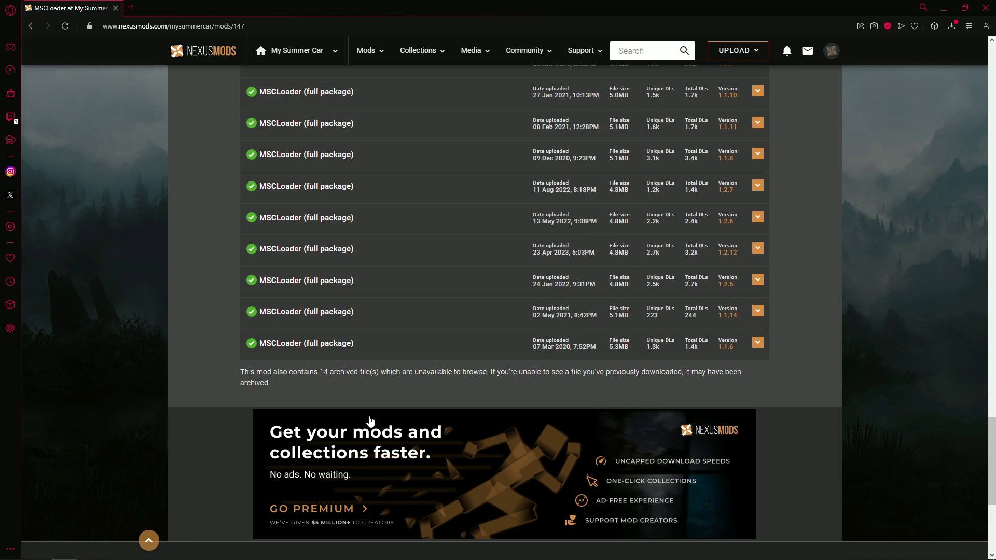
scroll(378, 413, "up", 15)
scroll(380, 413, "up", 15)
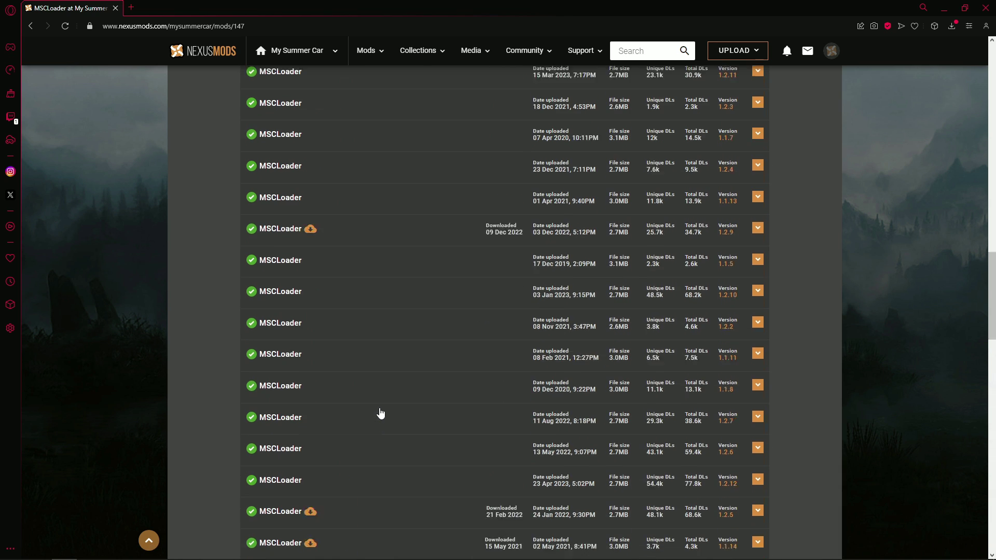
scroll(380, 412, "up", 5)
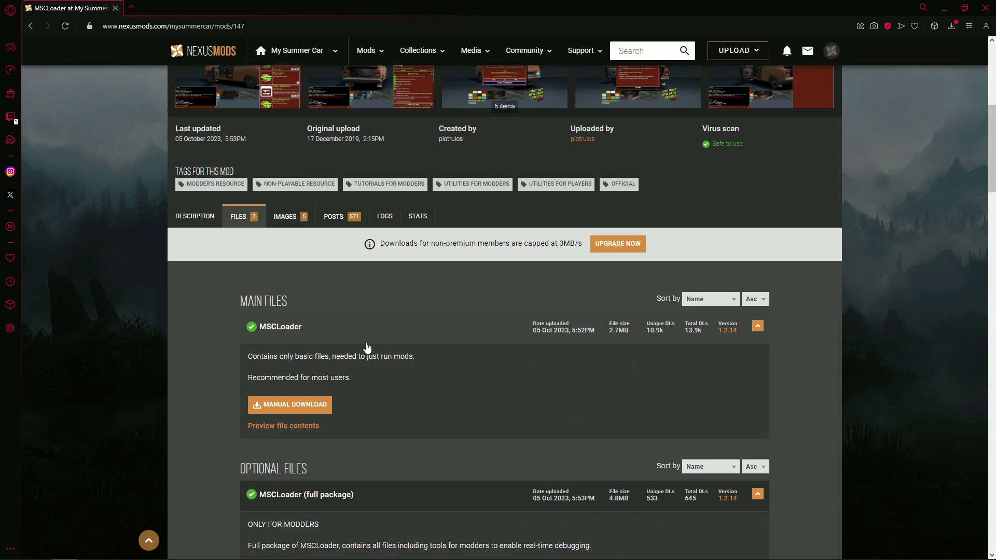
scroll(367, 358, "down", 1)
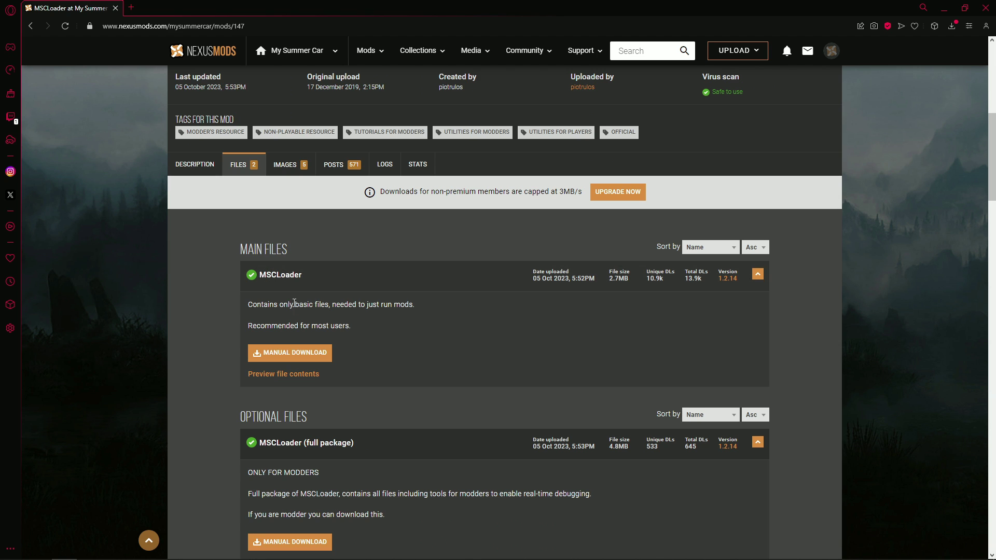
Download the main file MSCLoader-147-1-2-14-1696524772.zip via Manual then Slow Download.
left_click(293, 358)
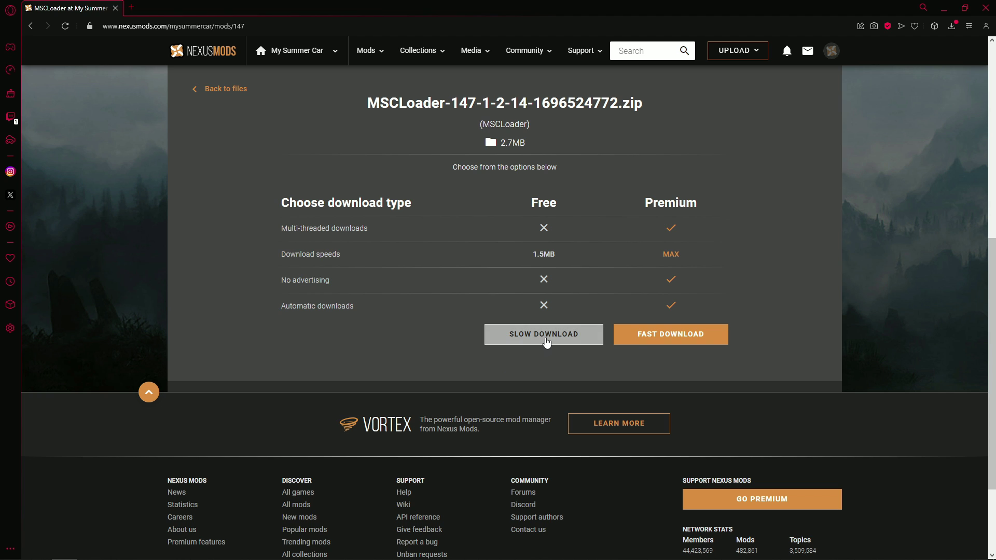
left_click(516, 334)
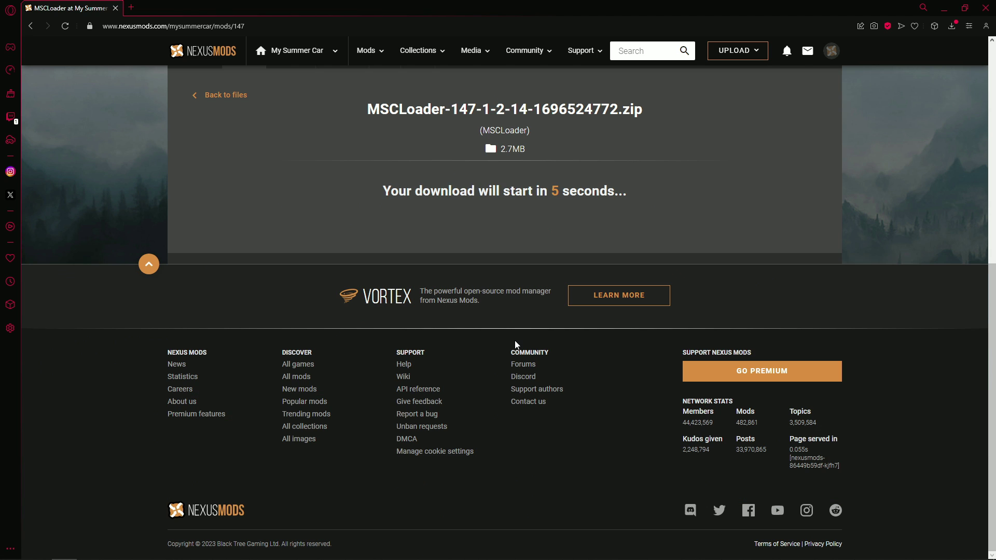
scroll(621, 359, "up", 4)
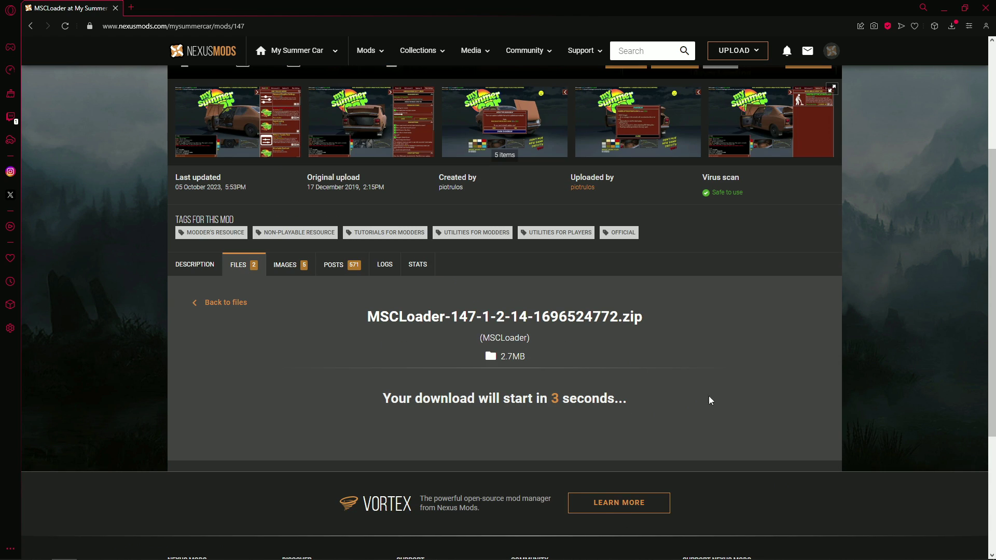
scroll(724, 384, "down", 1)
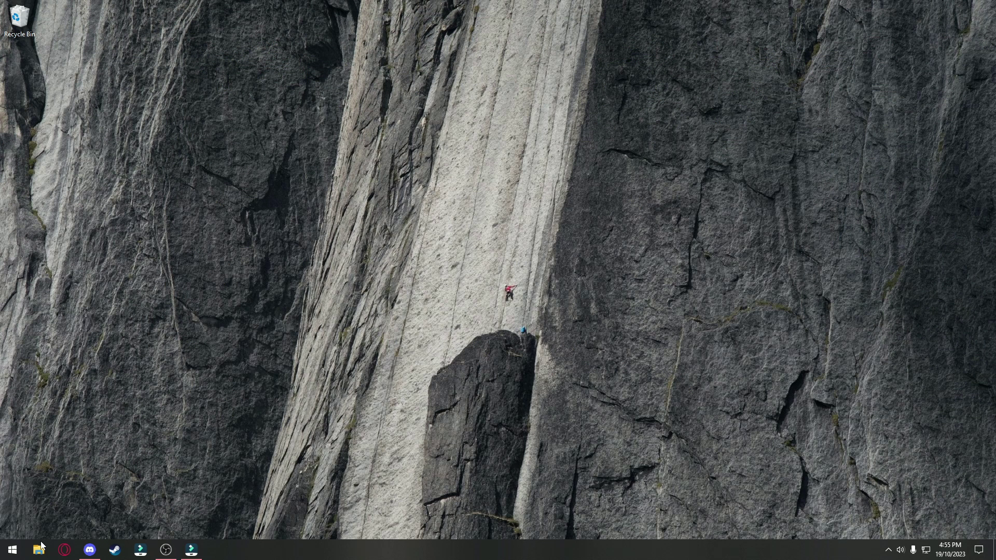
Extract the MSCLoader zip in the Downloads folder with Extract files….
left_click(39, 550)
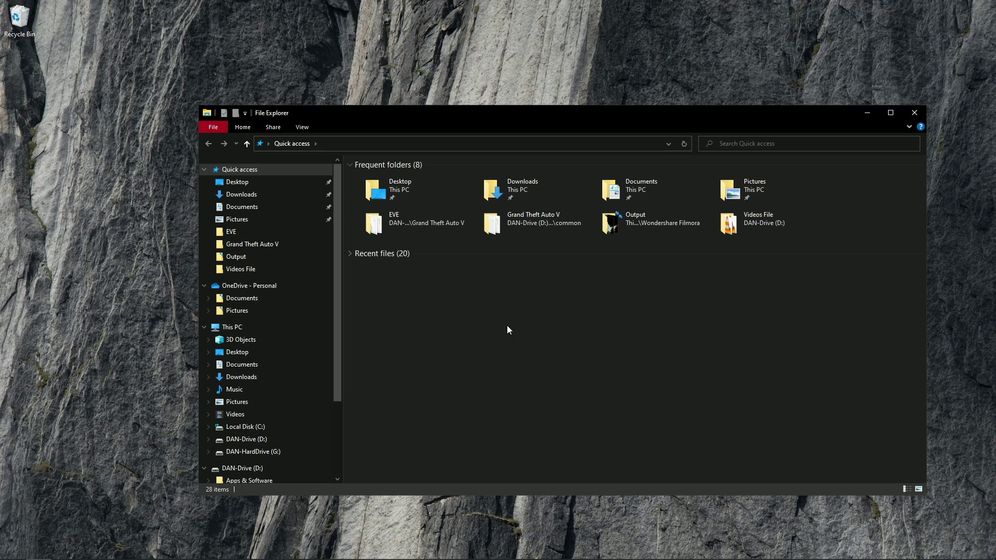
left_click(300, 377)
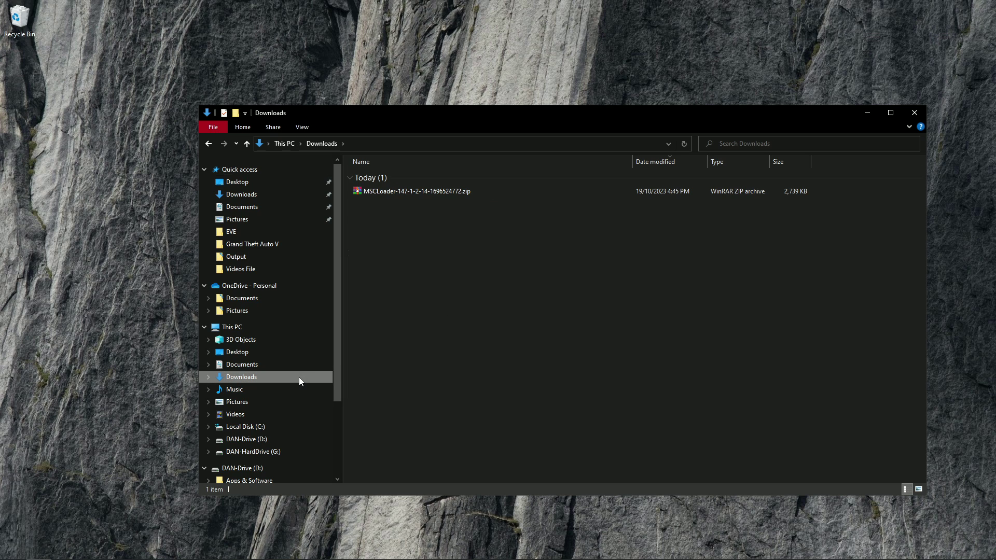
right_click(504, 192)
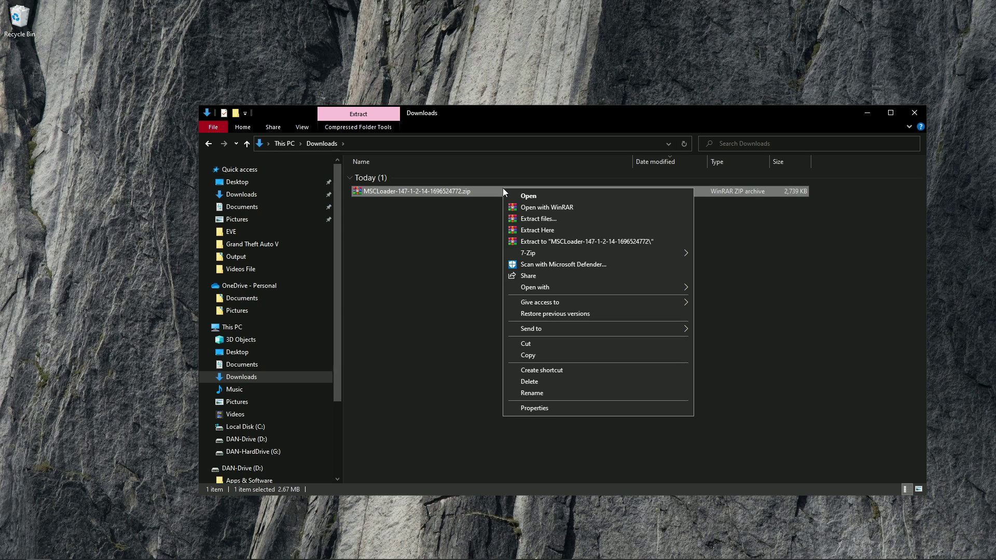
left_click(522, 220)
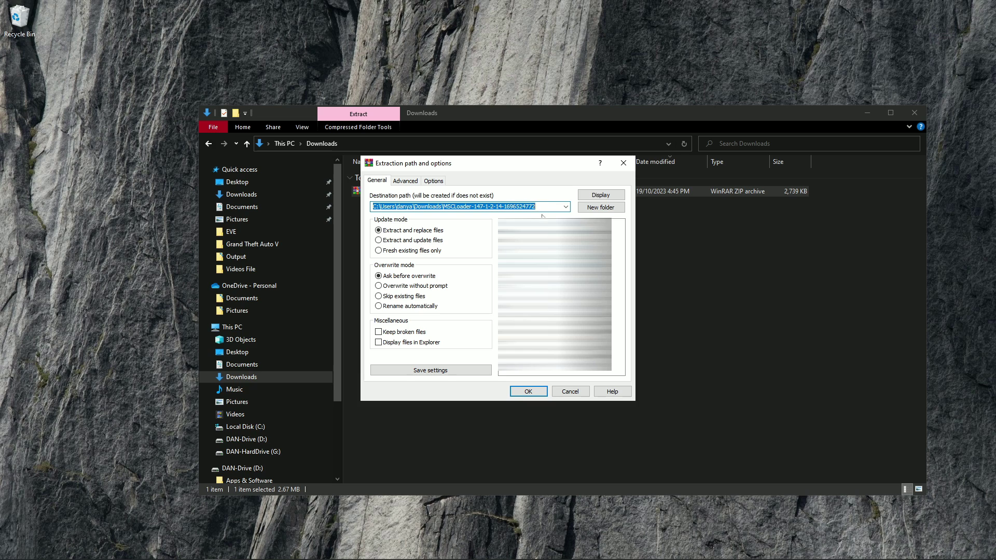
left_click(516, 393)
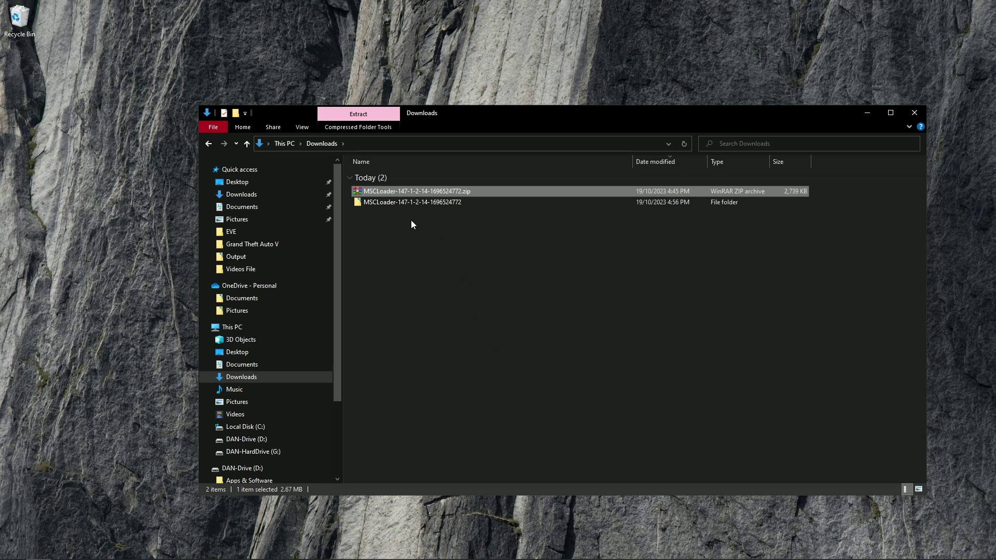
left_click(412, 202)
left_click_drag(412, 203, 99, 130)
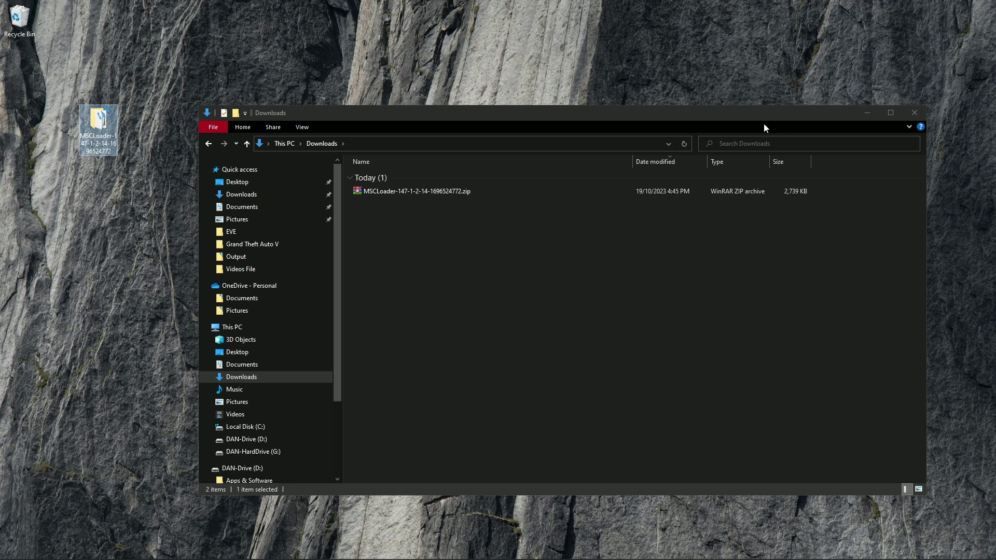
left_click(867, 113)
double_click(101, 123)
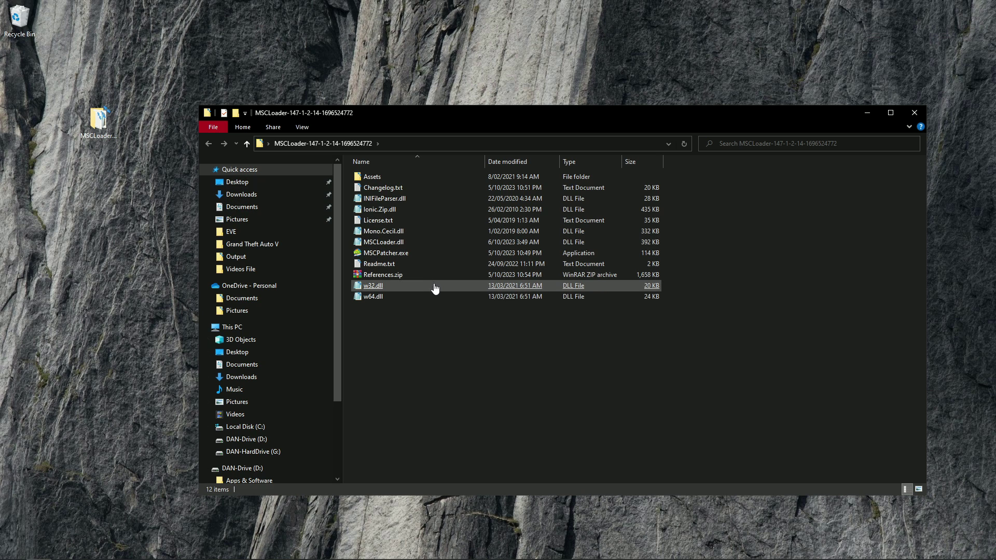
left_click(433, 253)
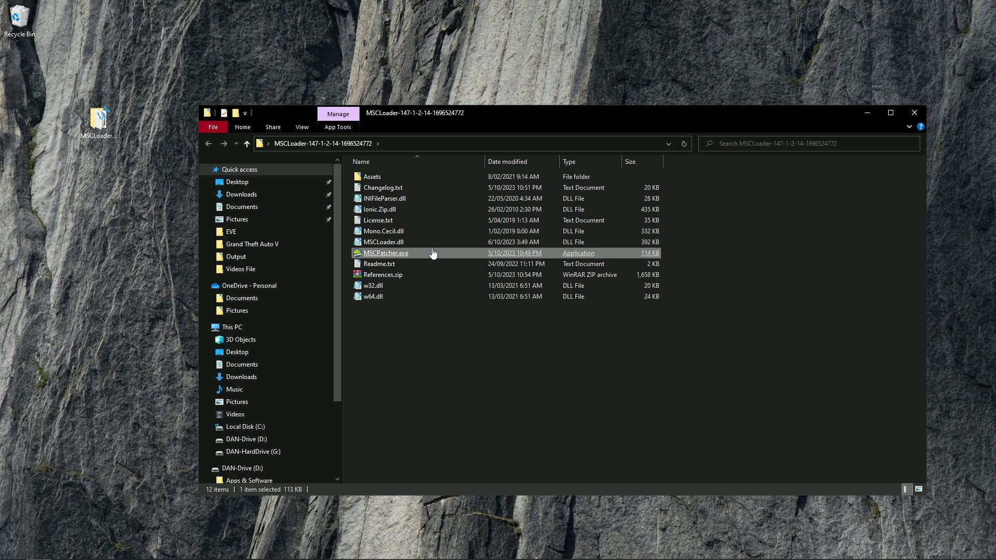
Run MSCPatcher.exe and center its window on screen.
double_click(433, 253)
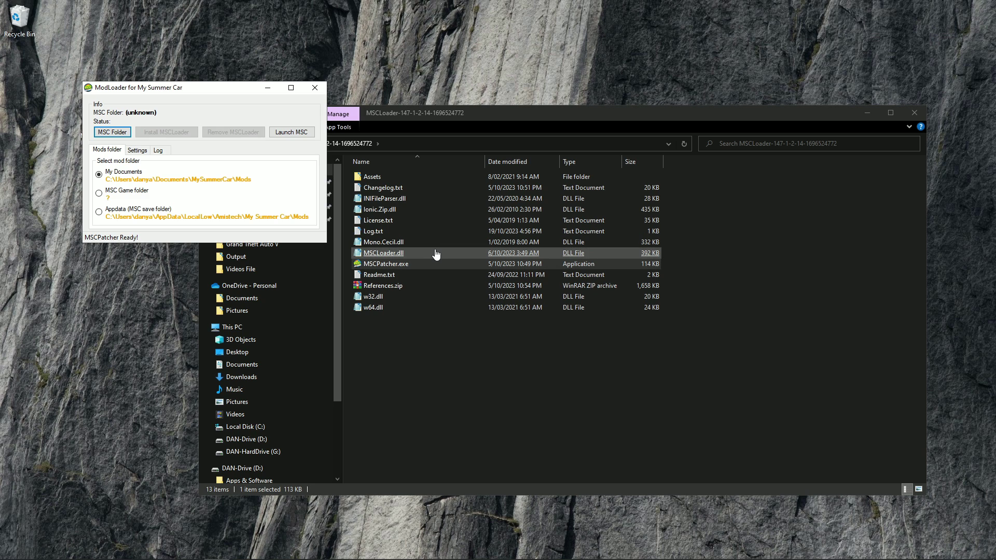
left_click_drag(241, 90, 482, 166)
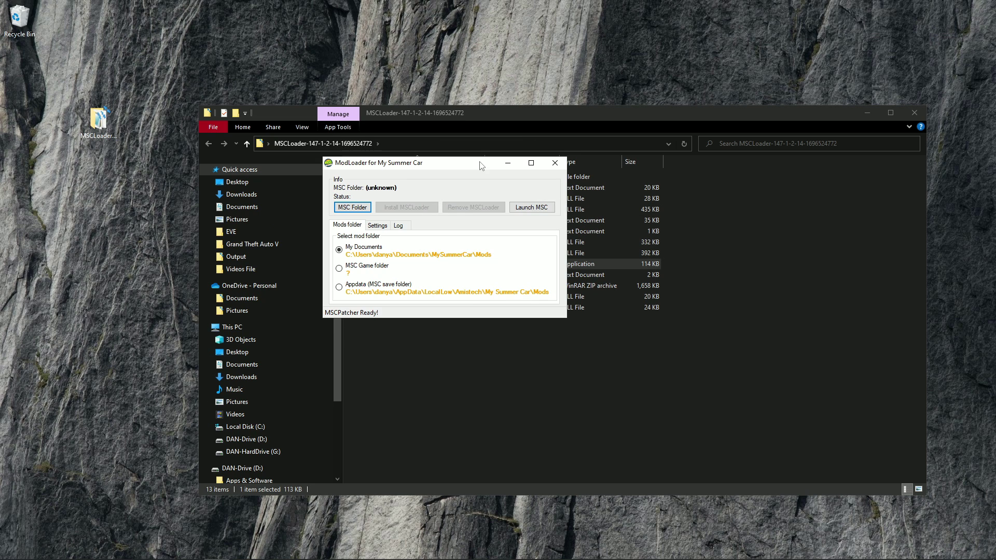
left_click(869, 113)
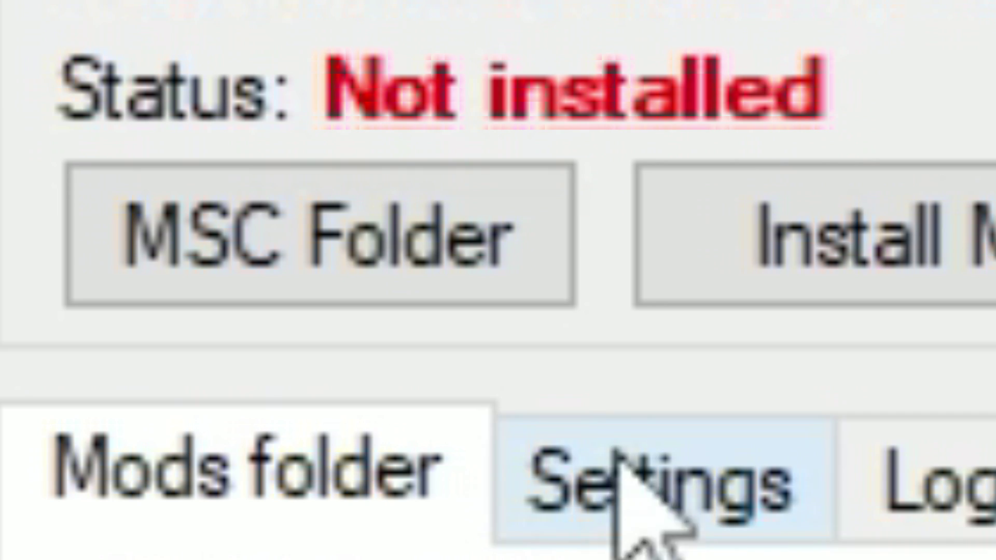
Set the game folder to D:\SteamLibrary\steamapps\common\My Summer Car by choosing mysummercar.exe.
left_click(500, 260)
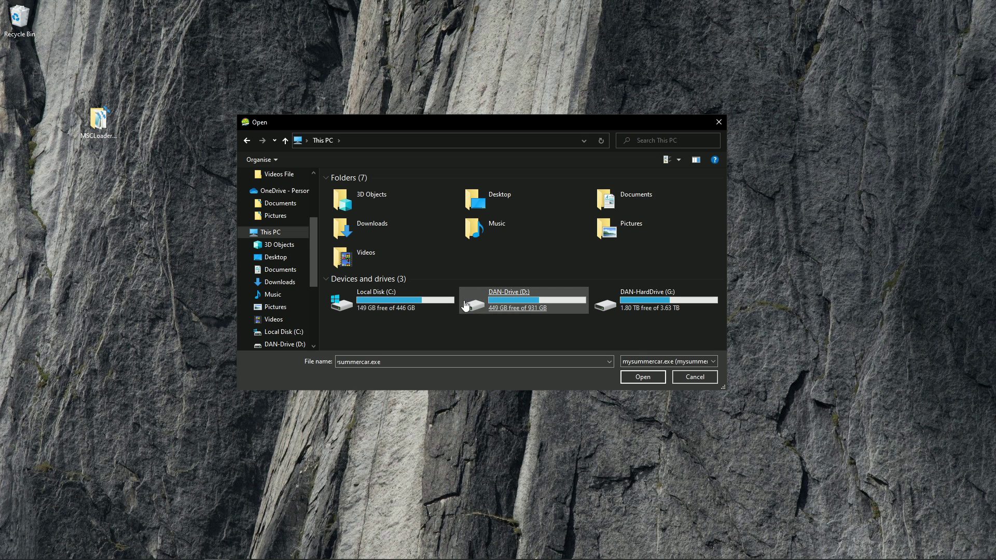
double_click(491, 310)
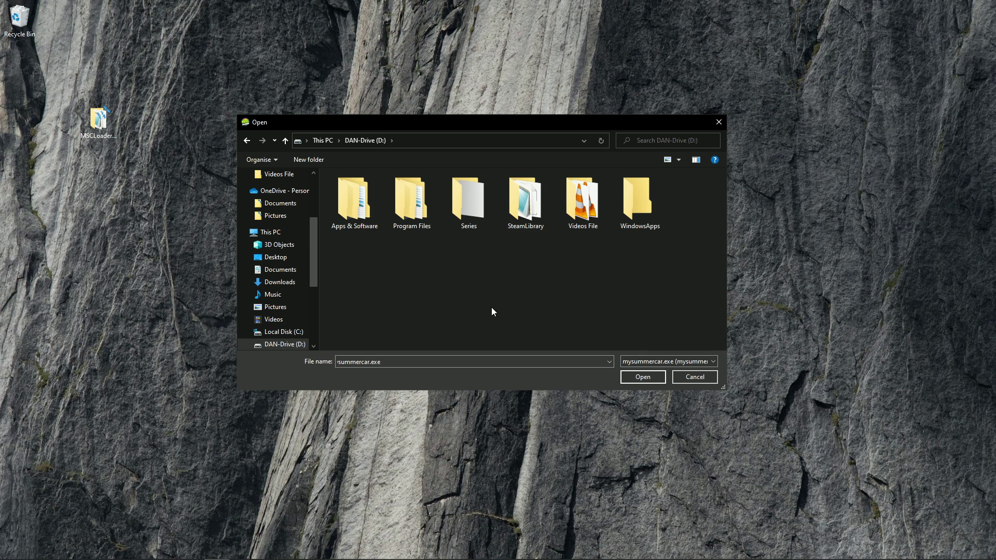
left_click(531, 213)
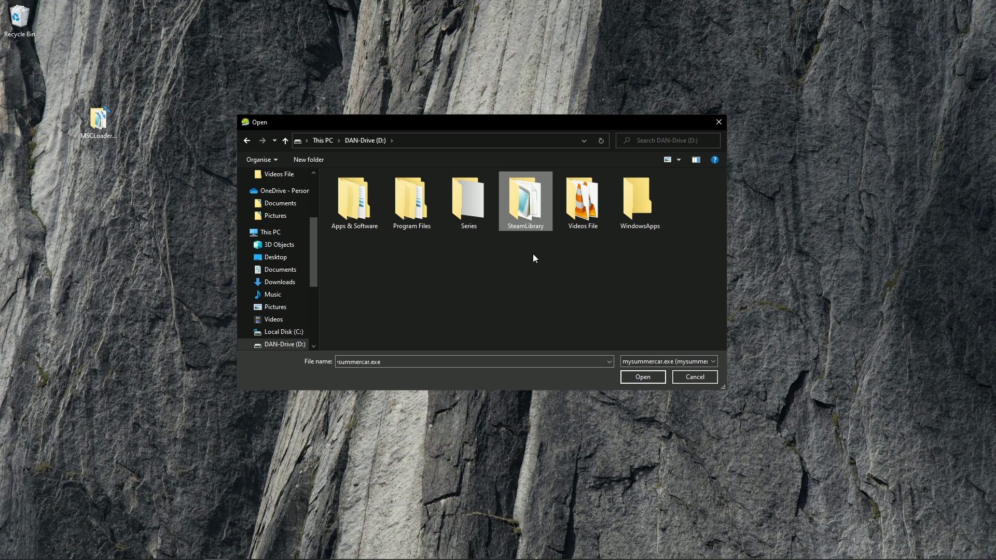
double_click(538, 222)
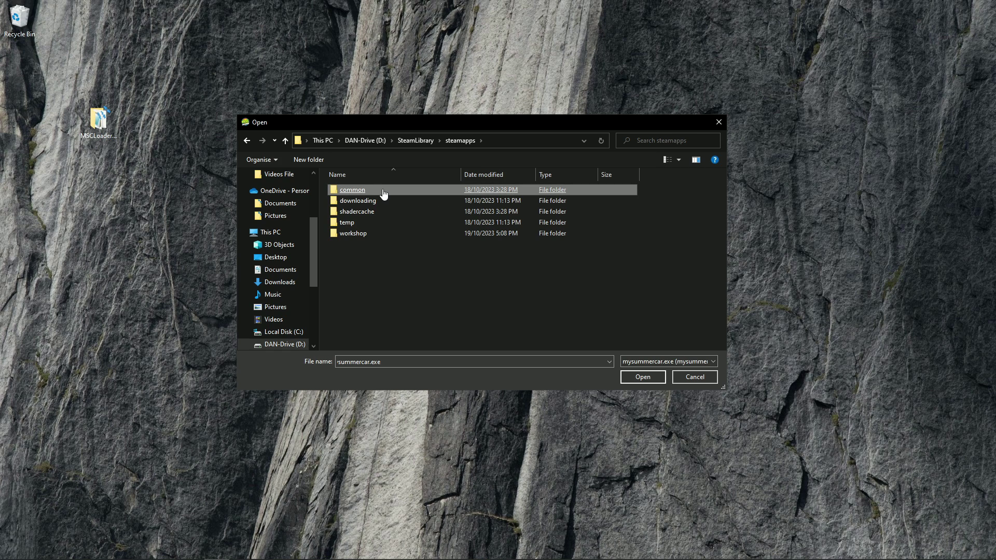
double_click(384, 194)
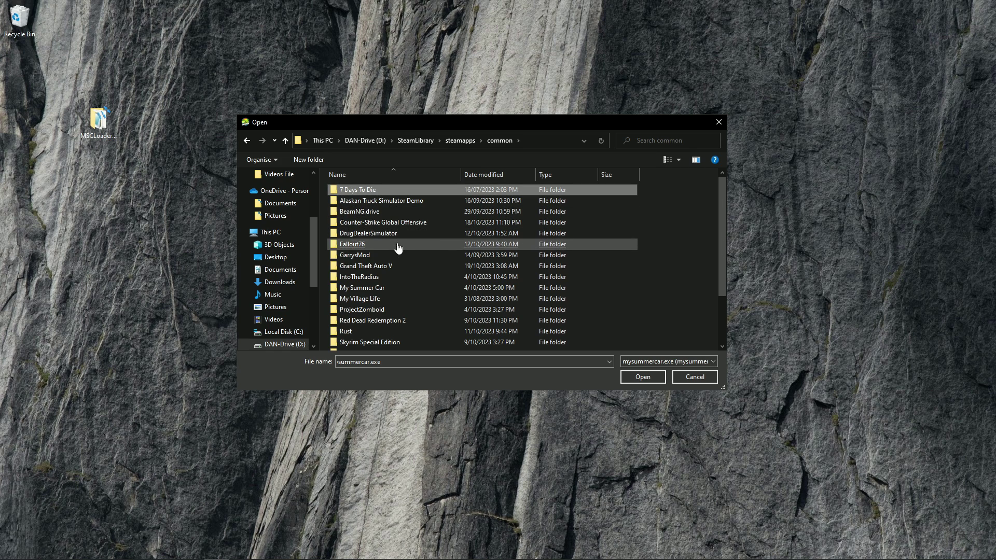
left_click(398, 288)
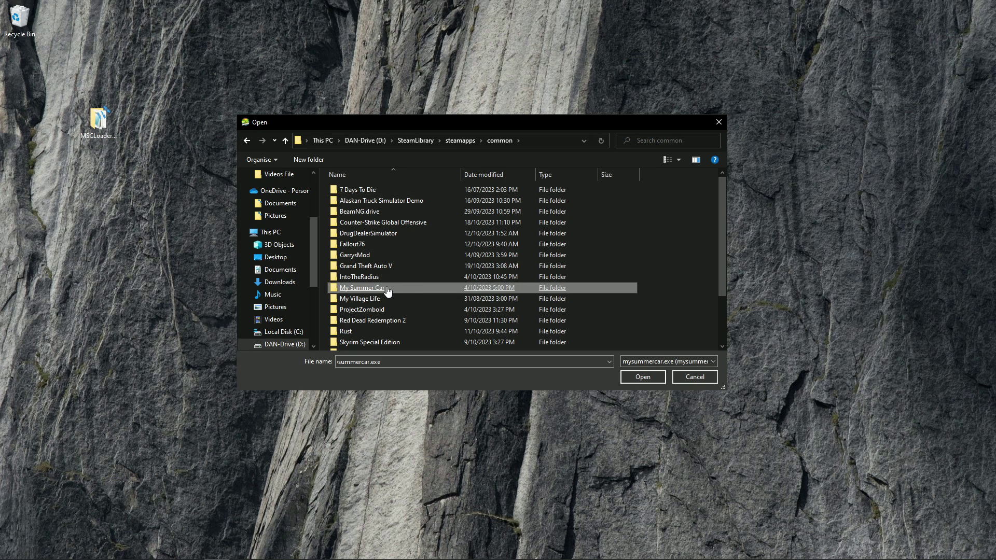
double_click(413, 288)
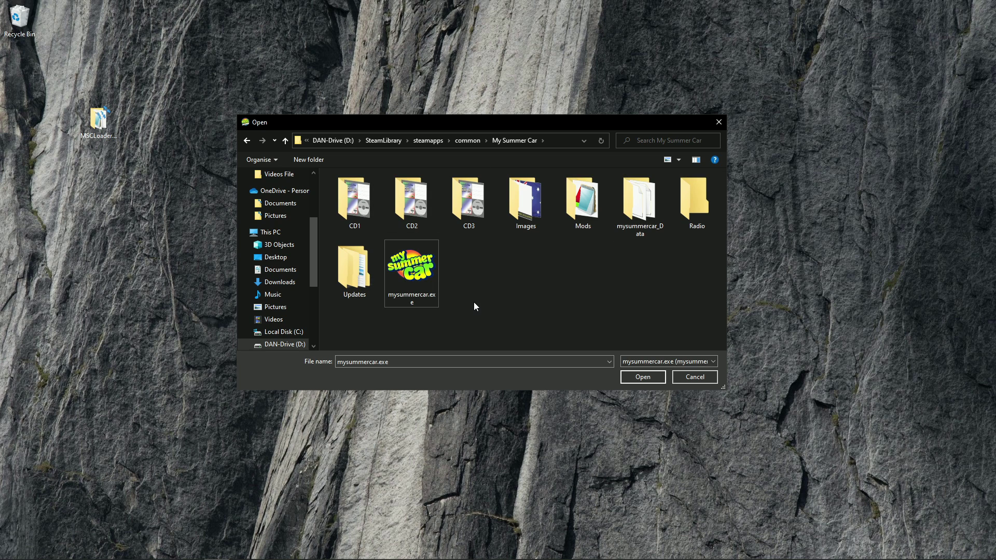
double_click(428, 287)
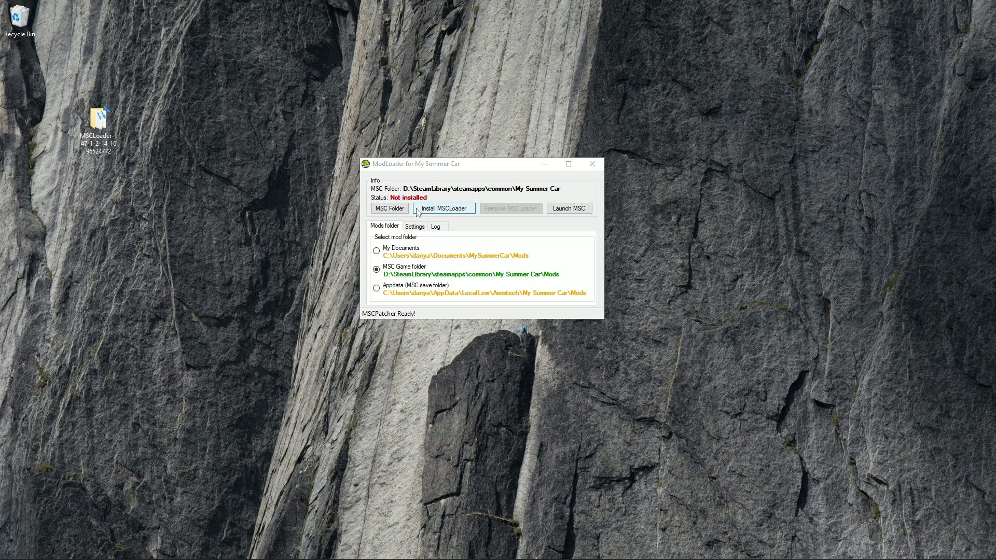
Install MSCLoader, acknowledge the Success message, and launch My Summer Car.
left_click(452, 208)
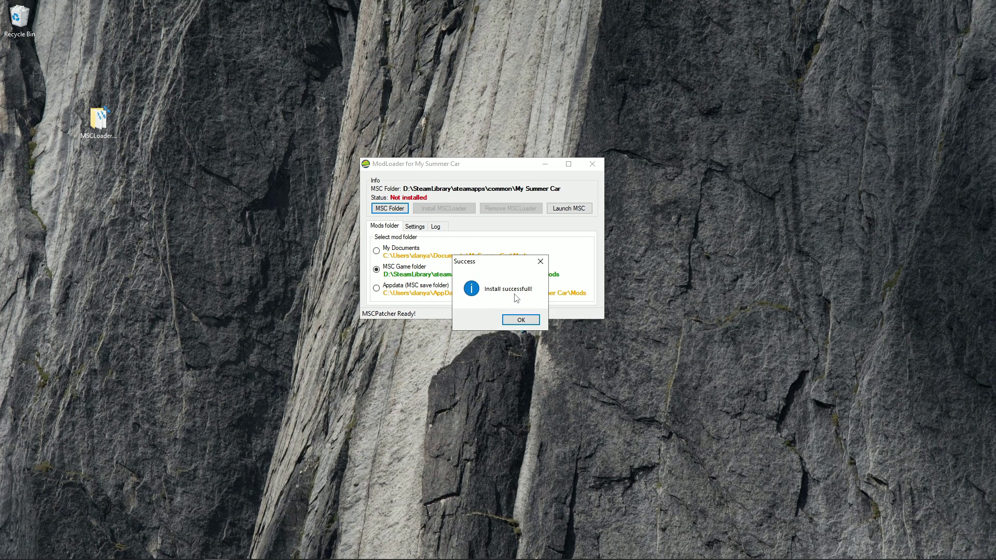
left_click(525, 321)
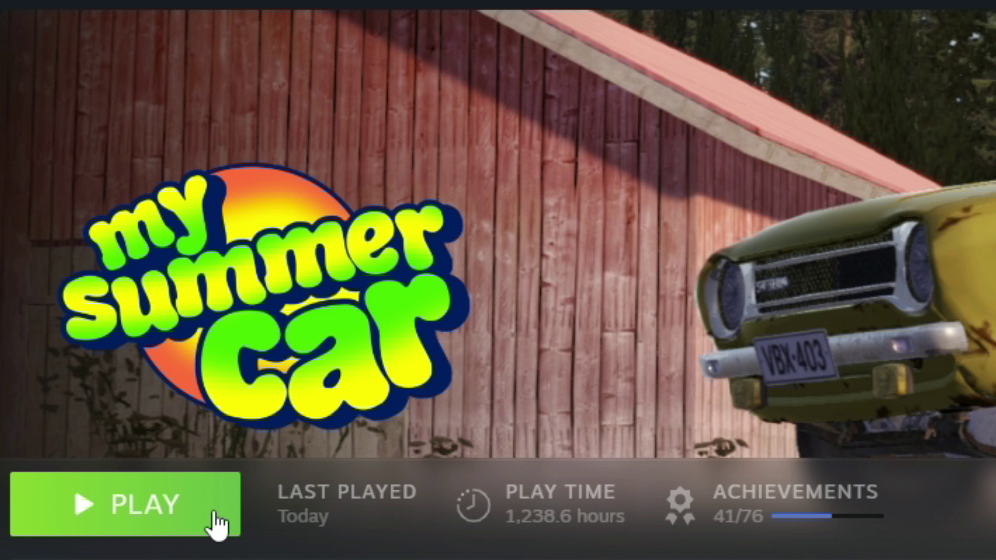
left_click(216, 524)
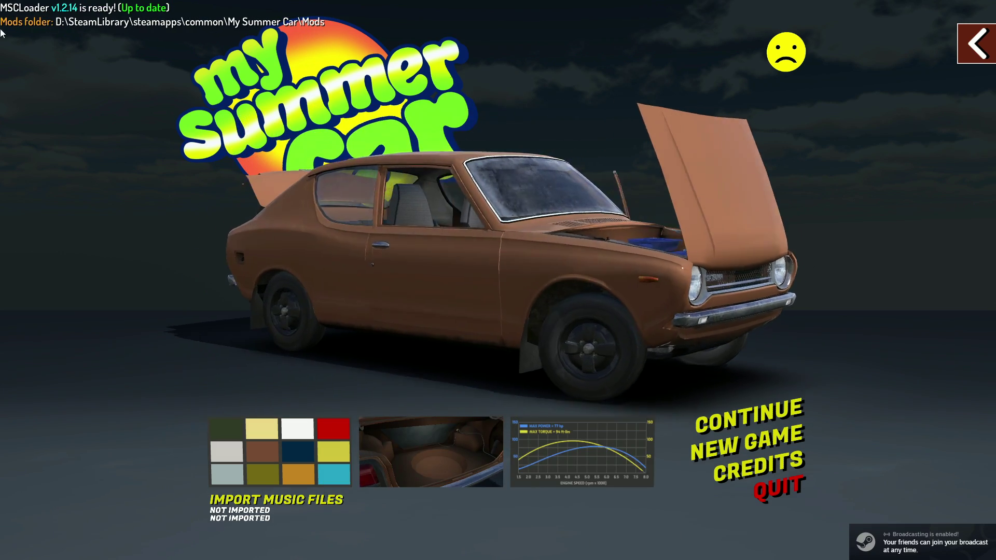
Check that Minimap is listed in MSCLoader's installed mods and view its settings.
left_click(953, 52)
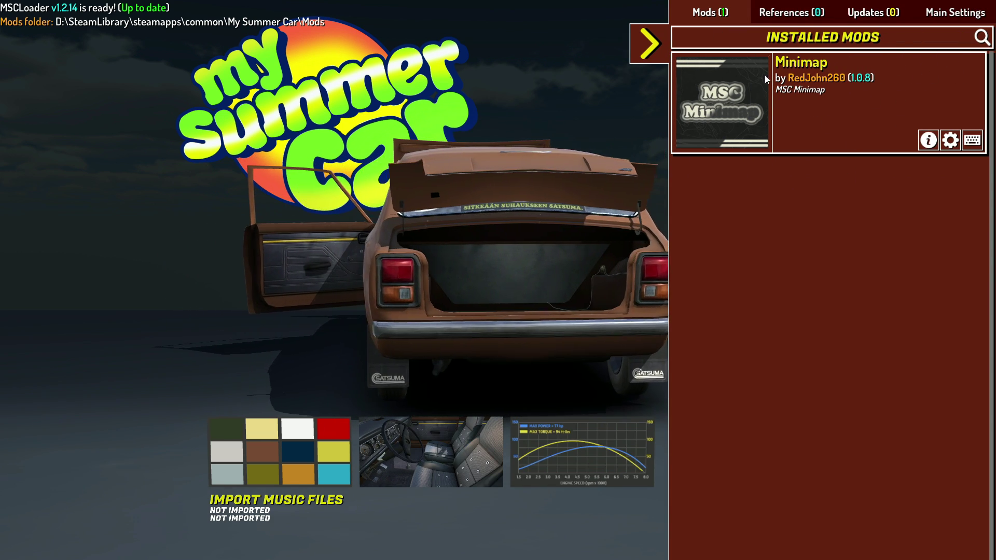
left_click(950, 140)
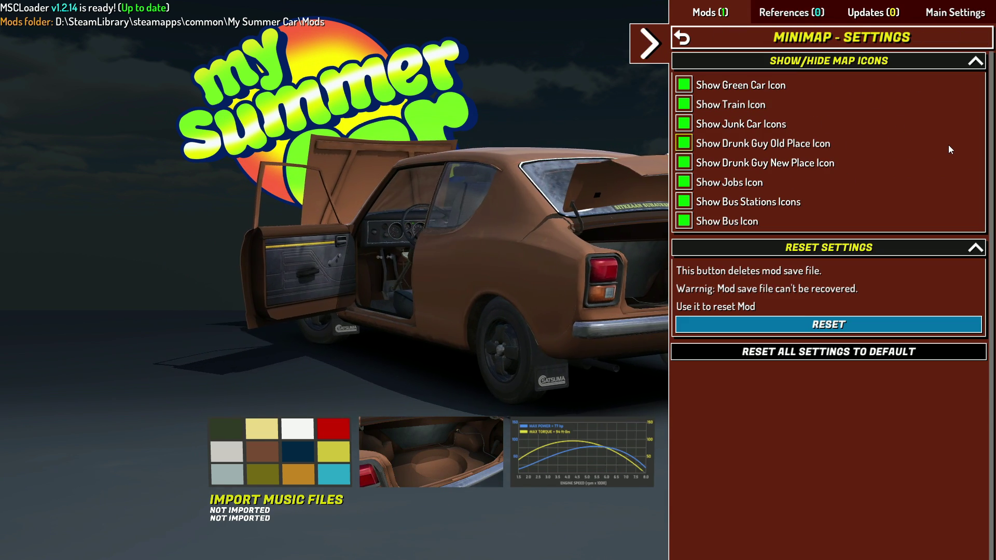
left_click(658, 52)
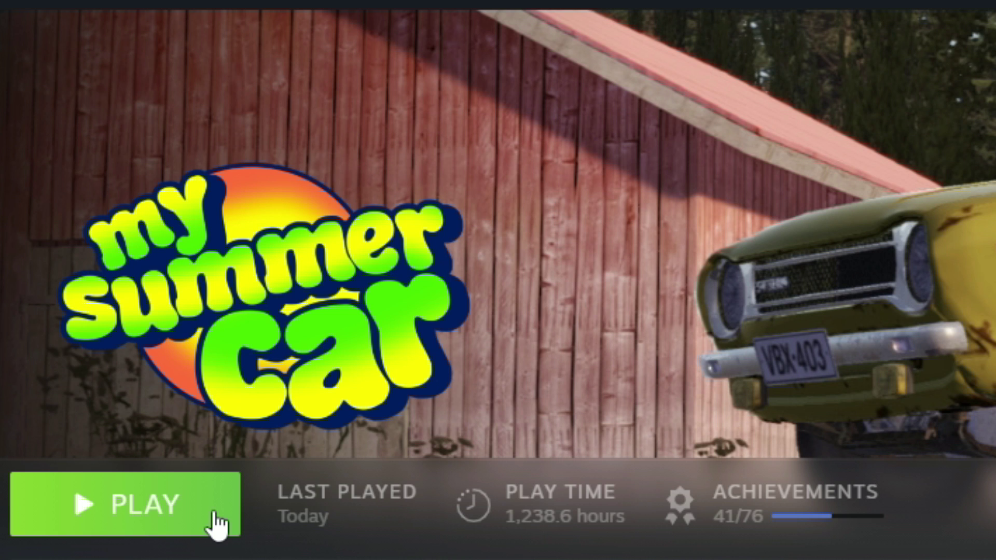
Relaunch My Summer Car and accept downloading the MSCLoader update.
left_click(213, 524)
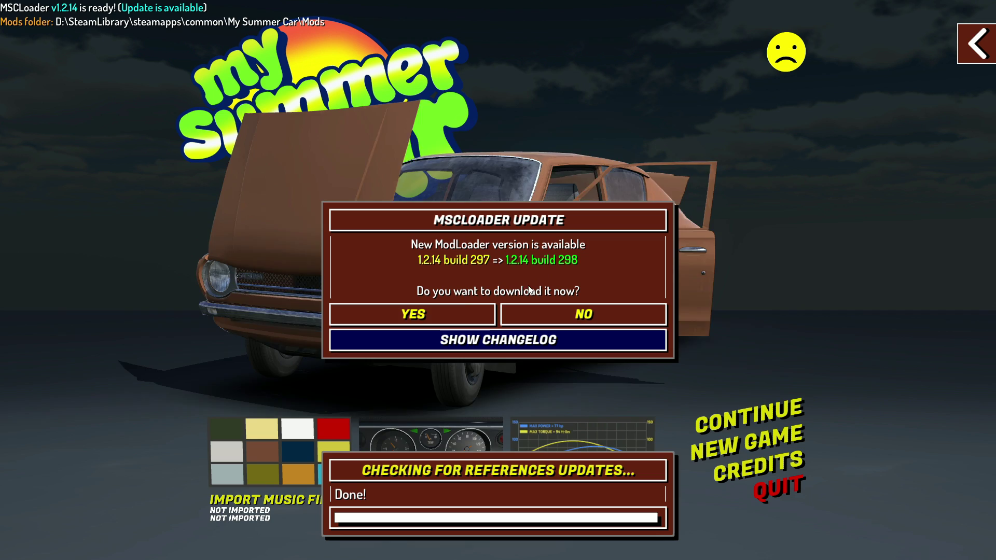
left_click(412, 315)
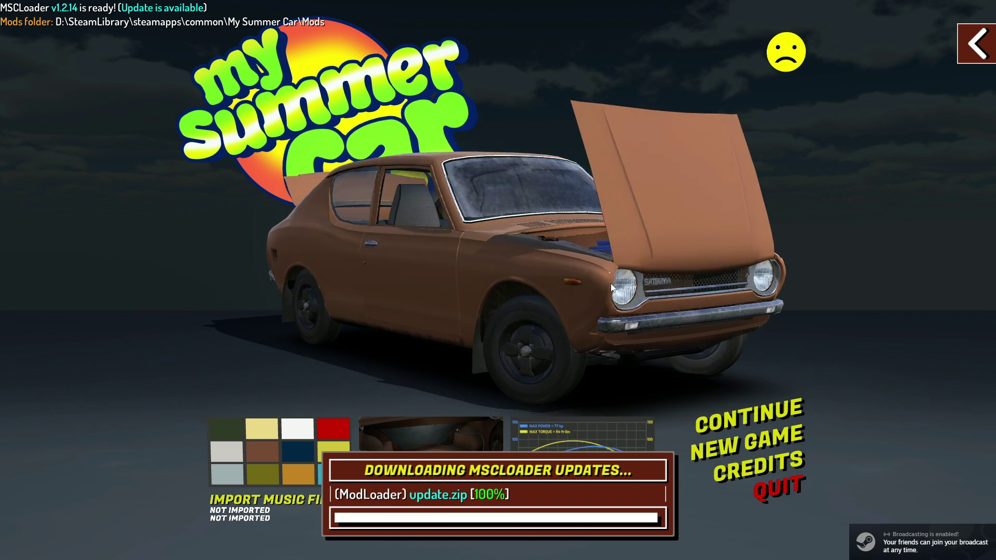
left_click(609, 301)
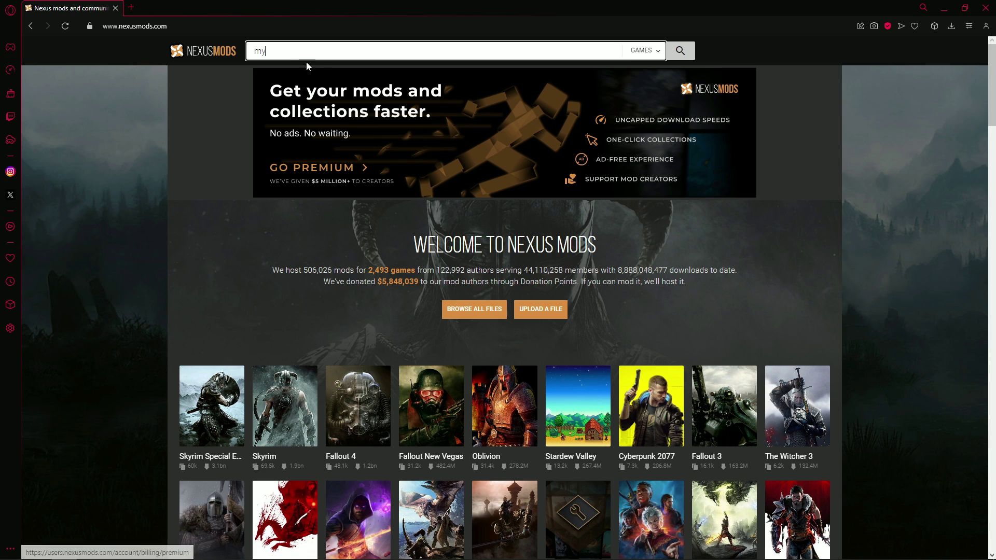
Search Nexus Mods for 'summer car' and open the My Summer Car game page.
type("s")
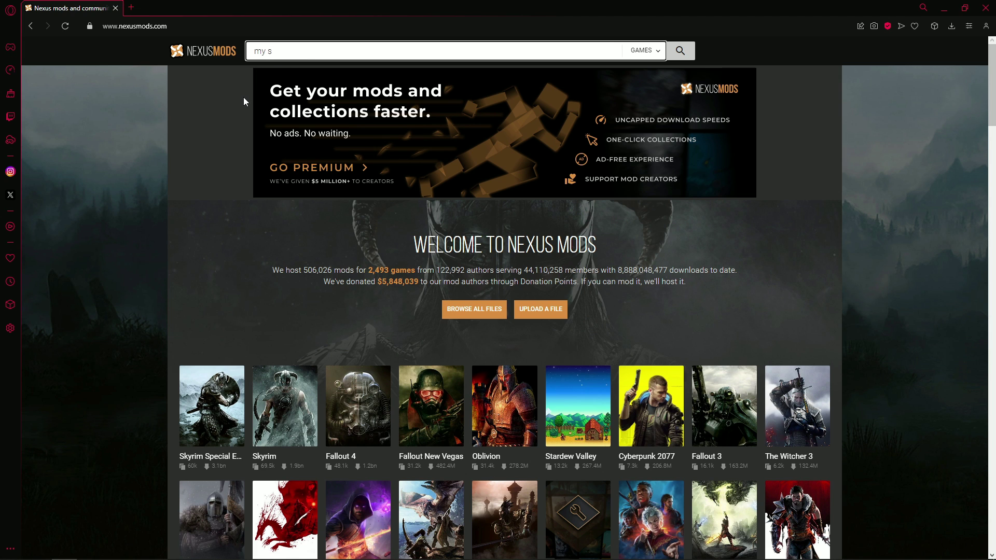
type("ummer car")
key("Return")
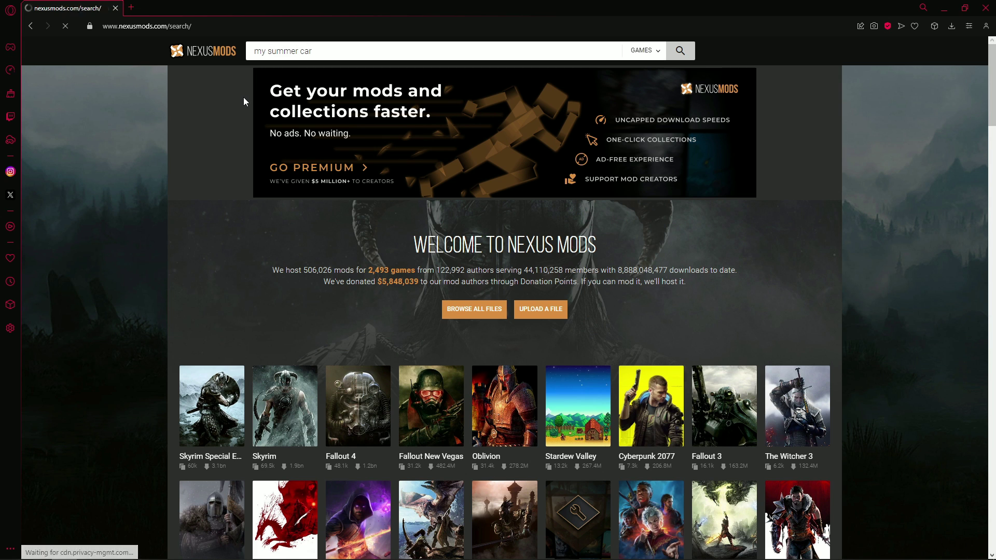
left_click(228, 285)
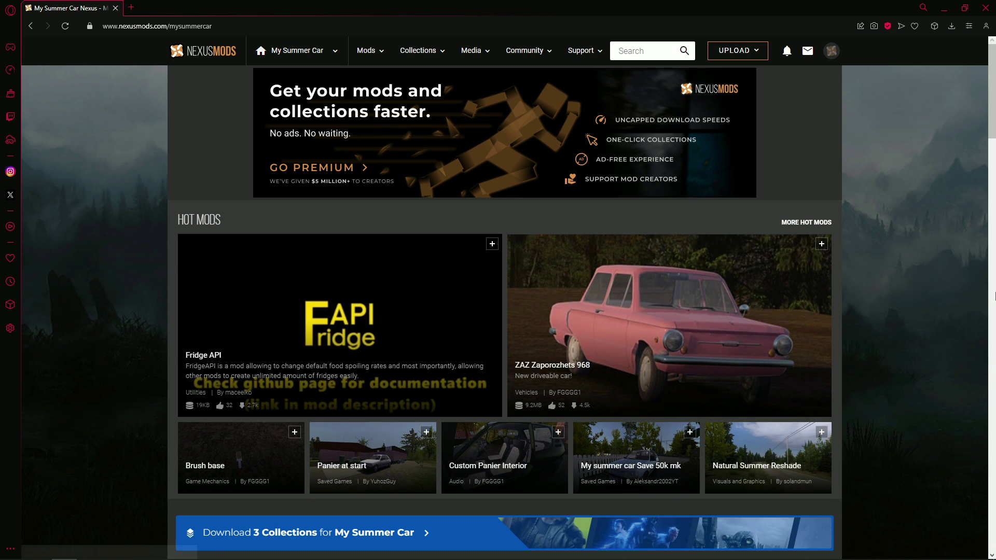
Quicksearch the game's mods for 'minimap' and open the Minimap mod page.
left_click(629, 50)
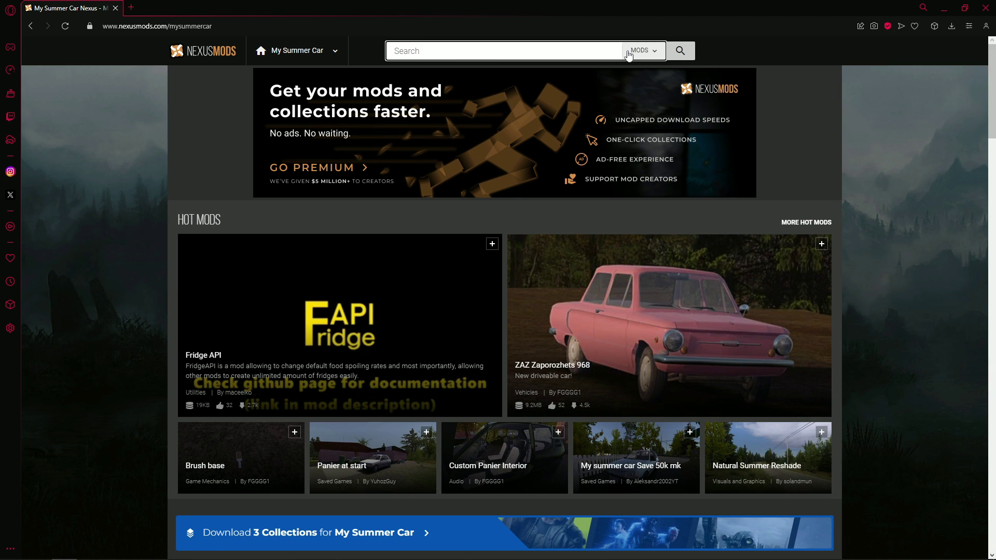
type("minimap")
left_click(466, 107)
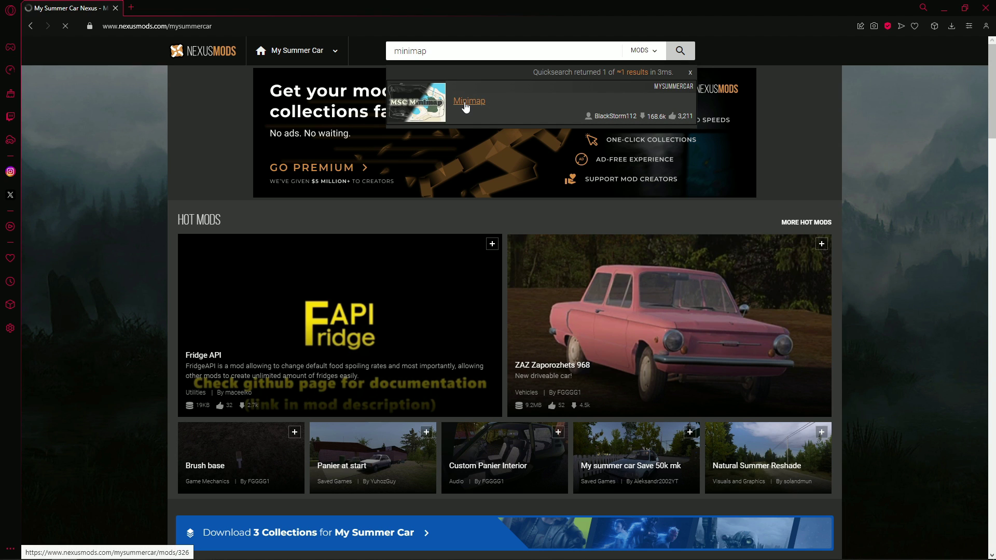
scroll(465, 107, "down", 6)
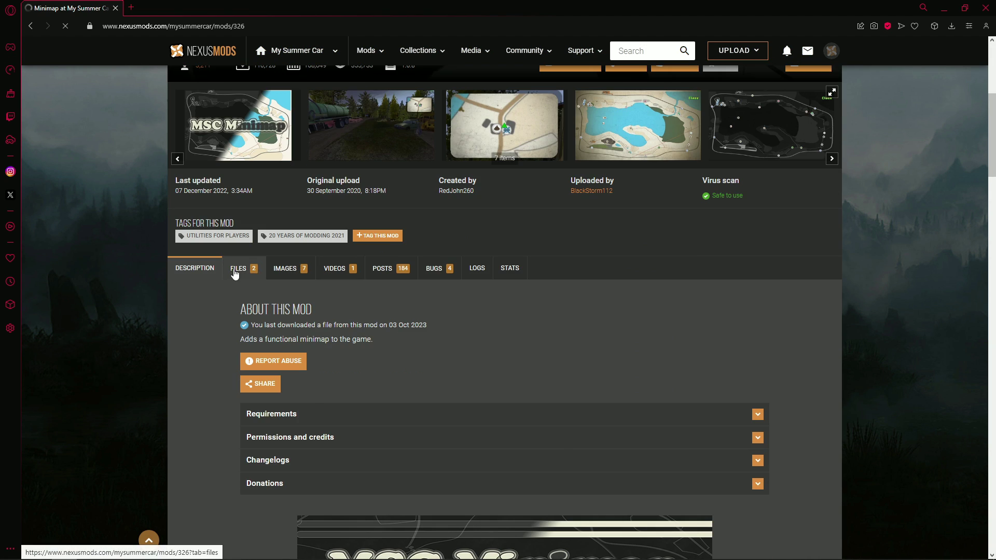
Manually download the main file Minimap-326-1-0-8-1670383901.zip (3.1MB) using the free slow download.
left_click(236, 269)
scroll(235, 274, "down", 2)
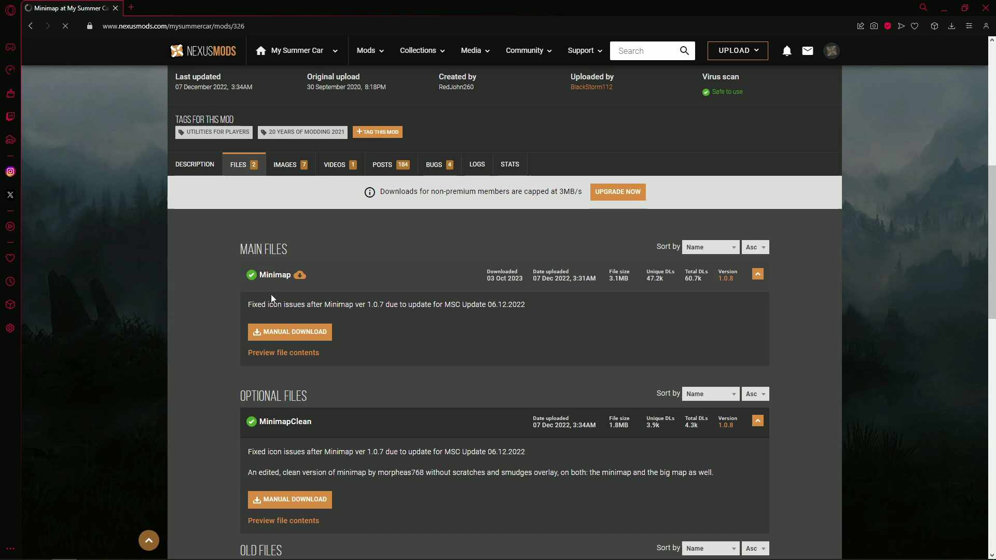
left_click(292, 333)
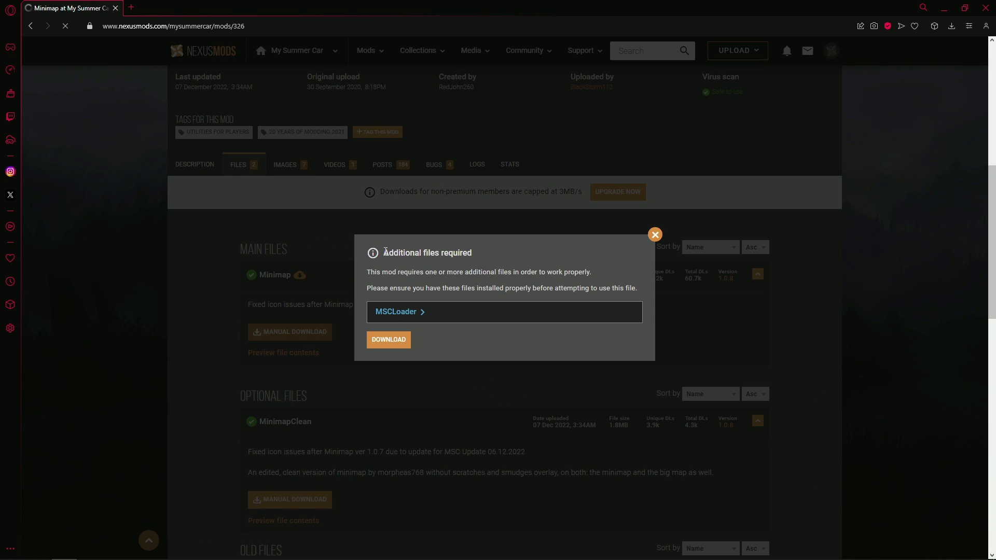
left_click_drag(386, 252, 446, 253)
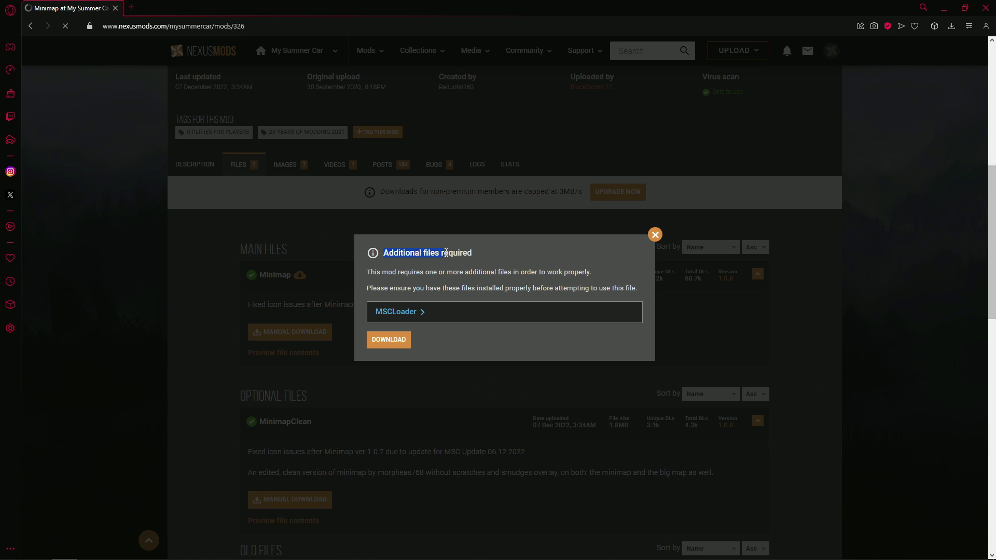
left_click(480, 259)
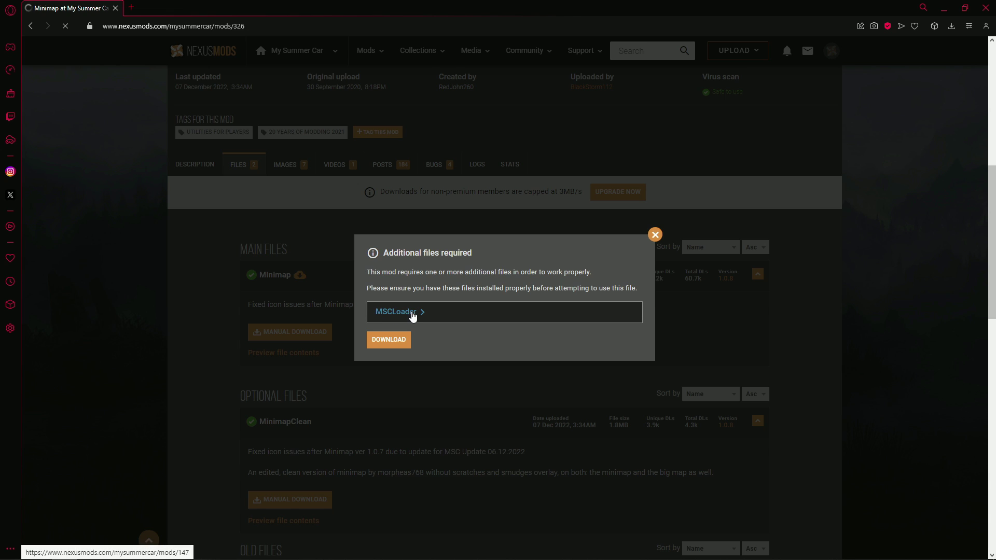
left_click(403, 347)
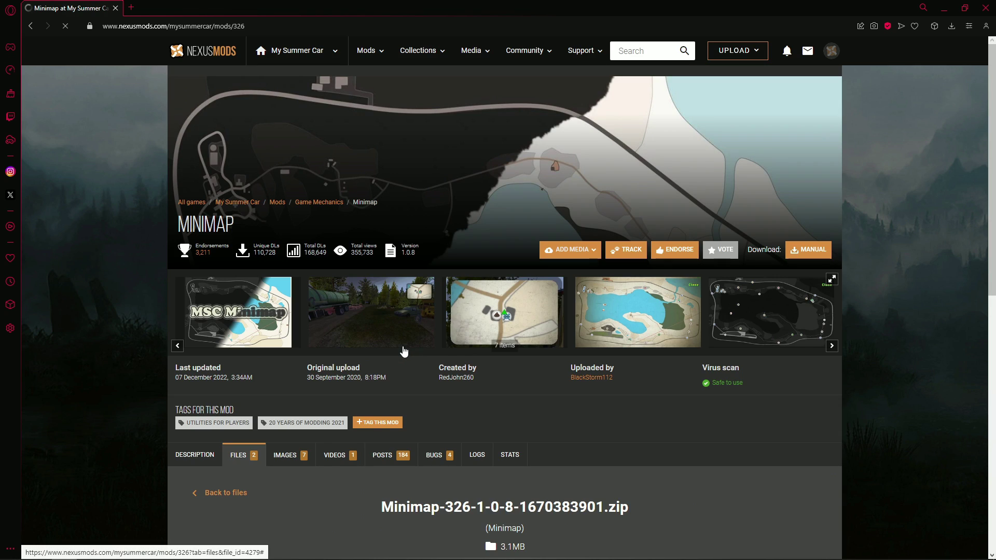
scroll(428, 319, "up", 1)
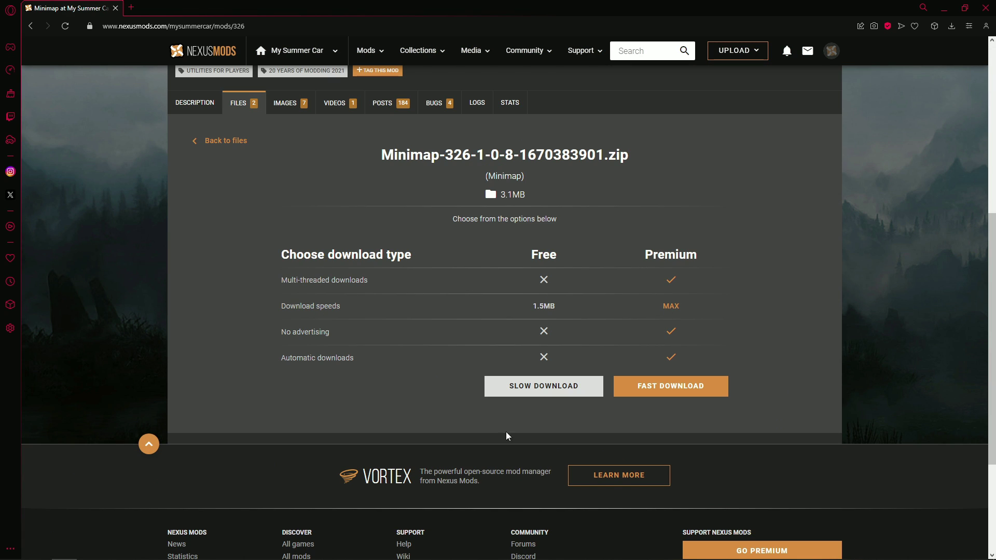
left_click(508, 390)
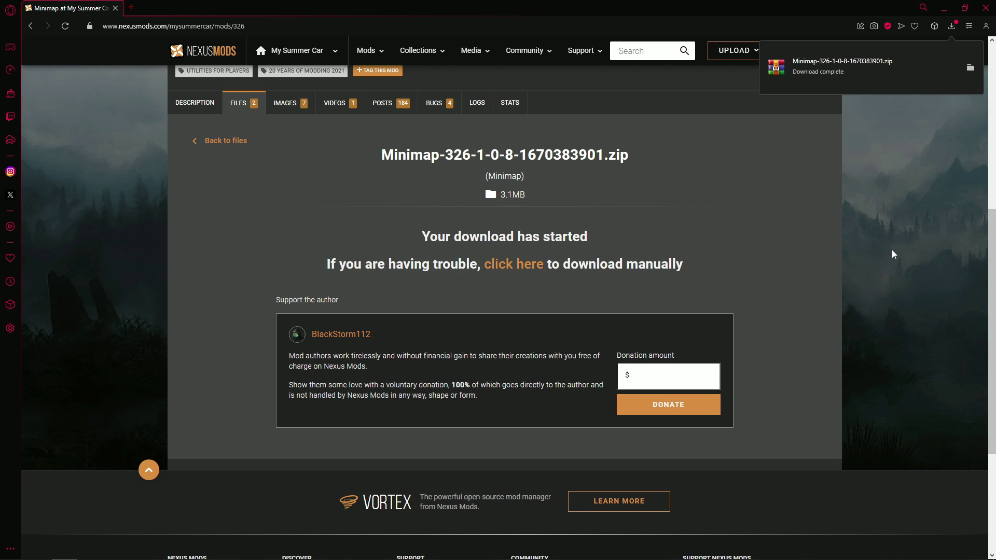
Close the browser and extract the Minimap zip from the Downloads folder.
left_click(985, 8)
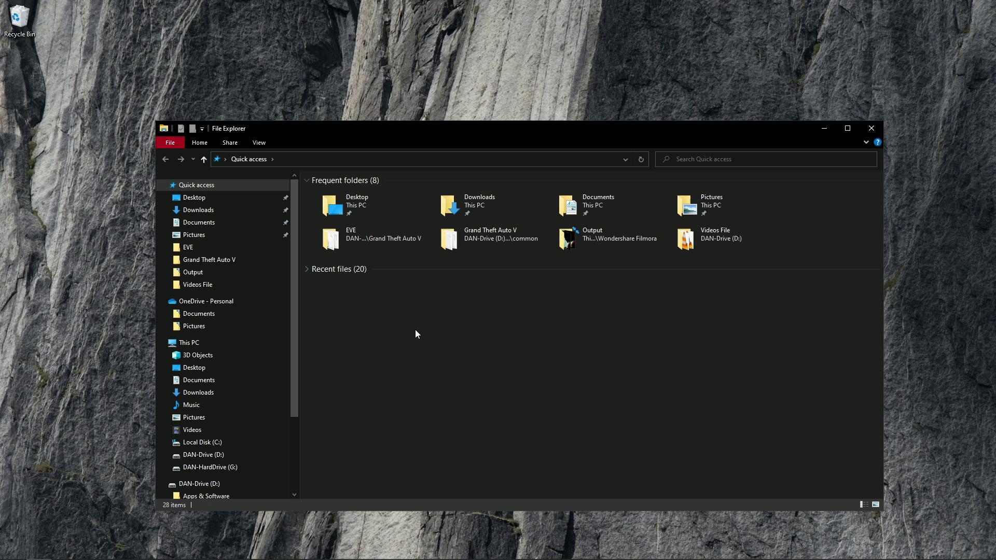
left_click(247, 391)
right_click(434, 212)
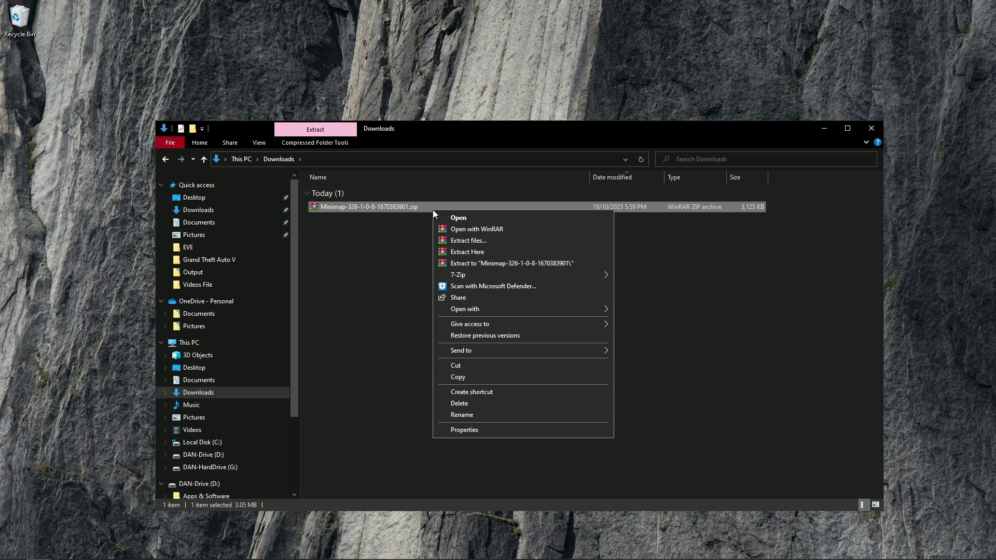
left_click(450, 239)
left_click(518, 392)
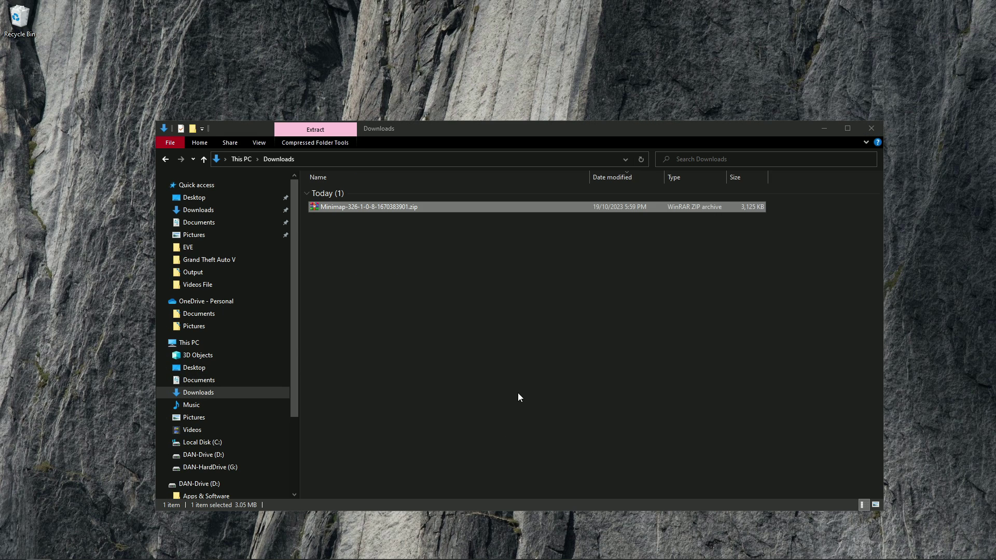
Move the extracted Minimap folder to the desktop and open it to see Assets and Minimap.dll.
left_click_drag(462, 220, 449, 236)
left_click(872, 128)
double_click(449, 234)
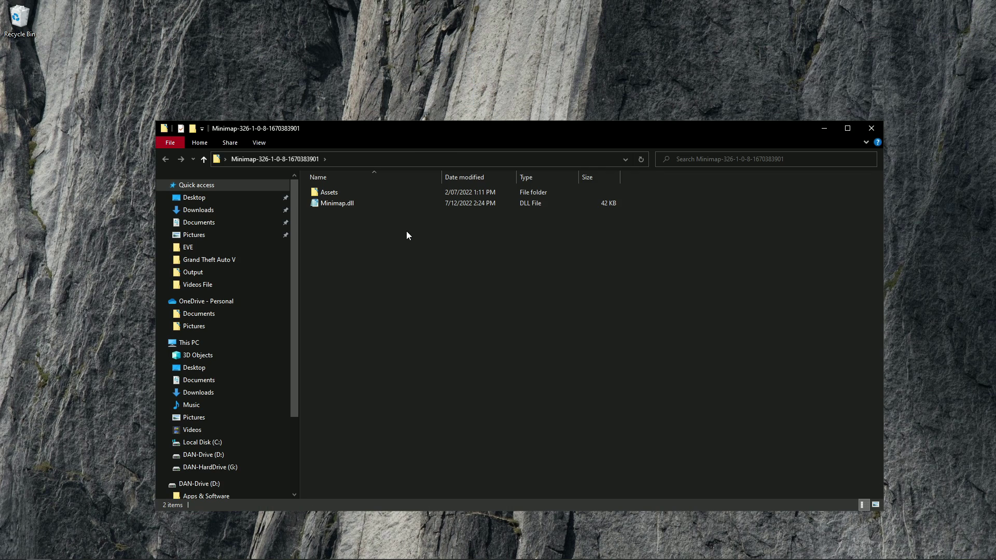
left_click(362, 193)
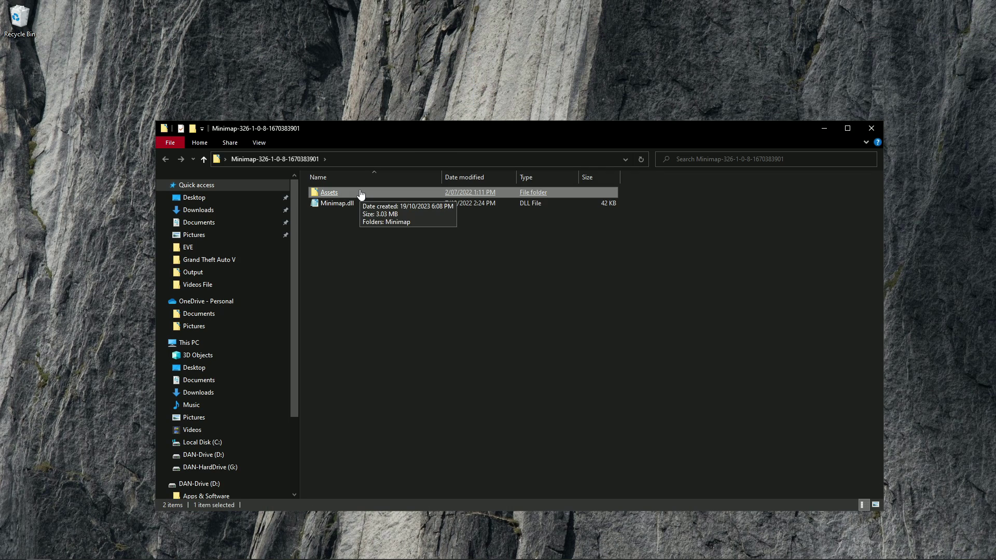
left_click(761, 333)
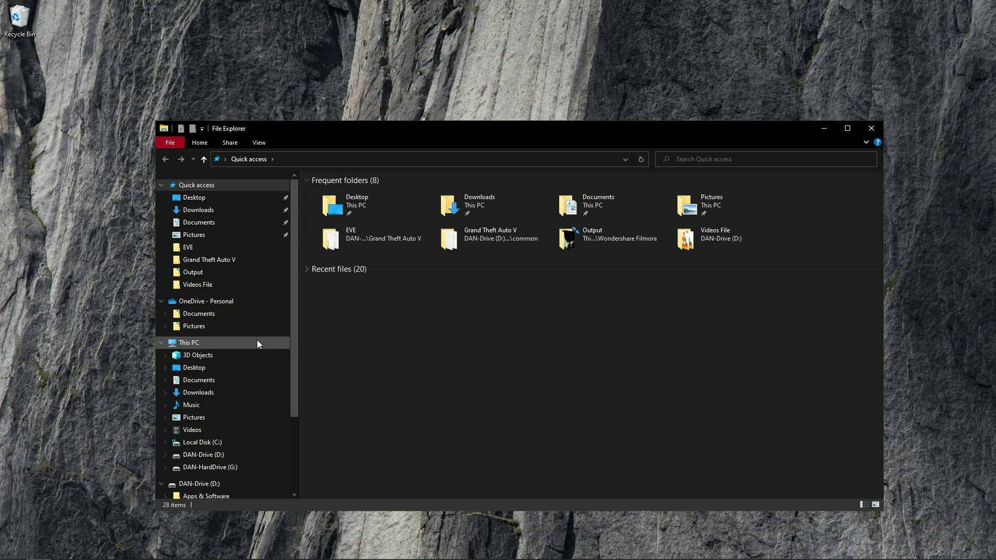
Browse from This PC into DAN-Drive (D:) > SteamLibrary > steamapps.
left_click(251, 343)
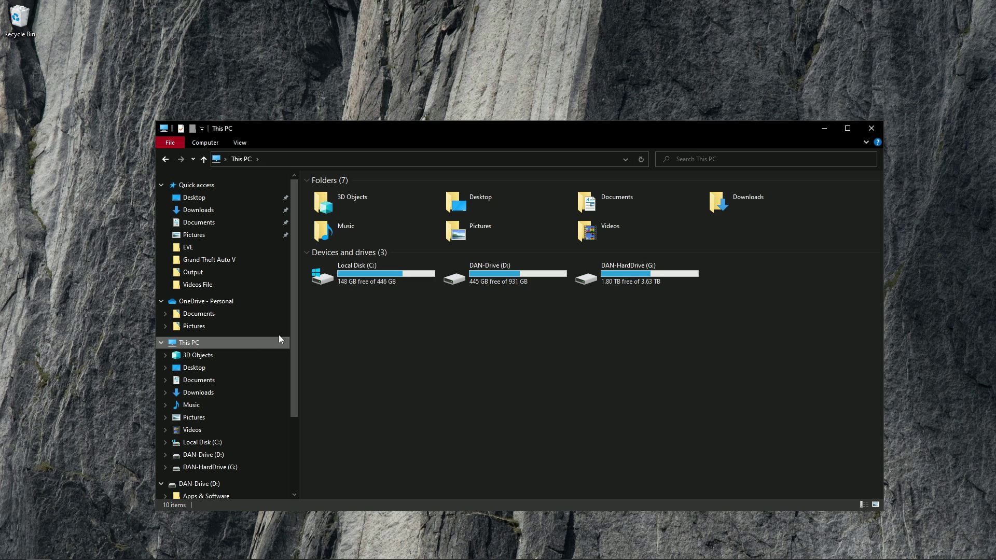
left_click(535, 285)
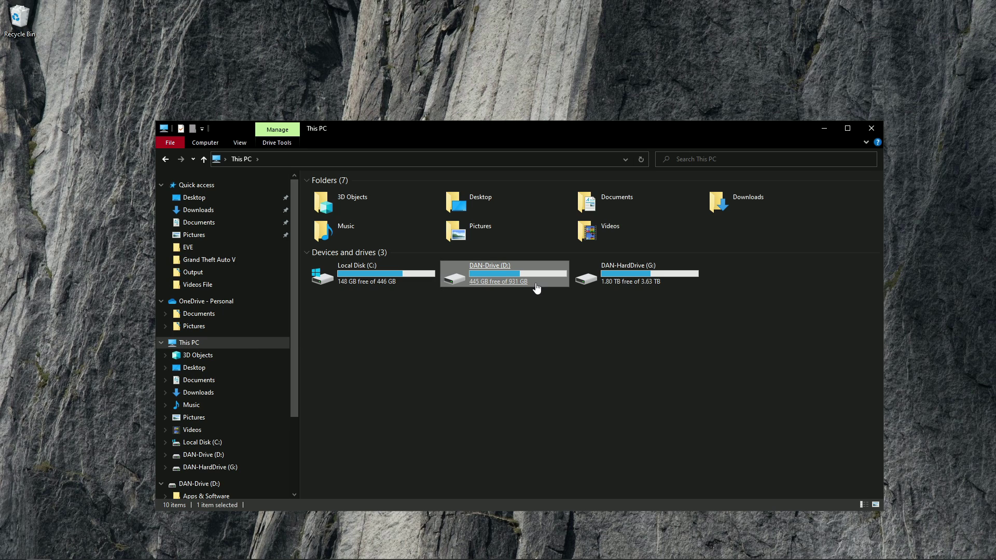
left_click(403, 290)
double_click(543, 285)
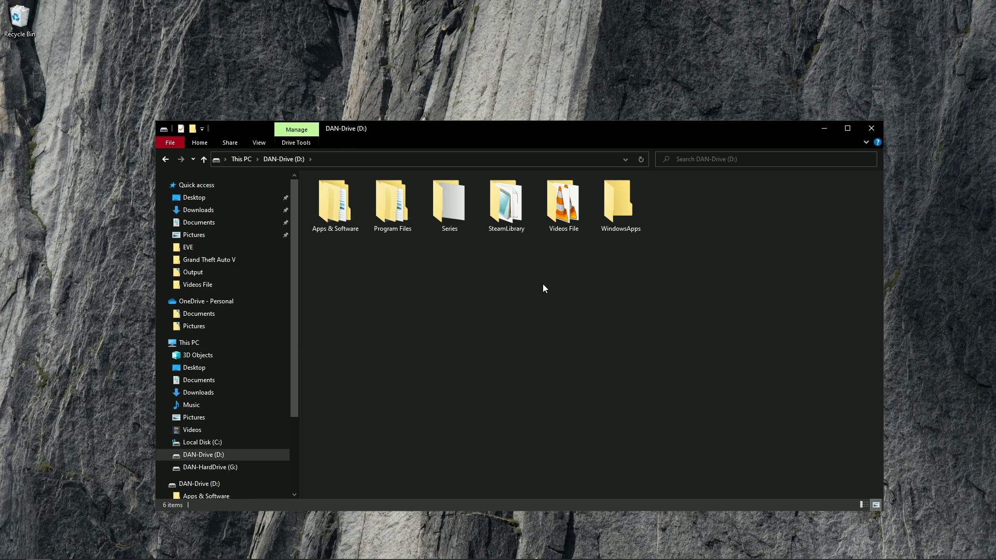
left_click(520, 209)
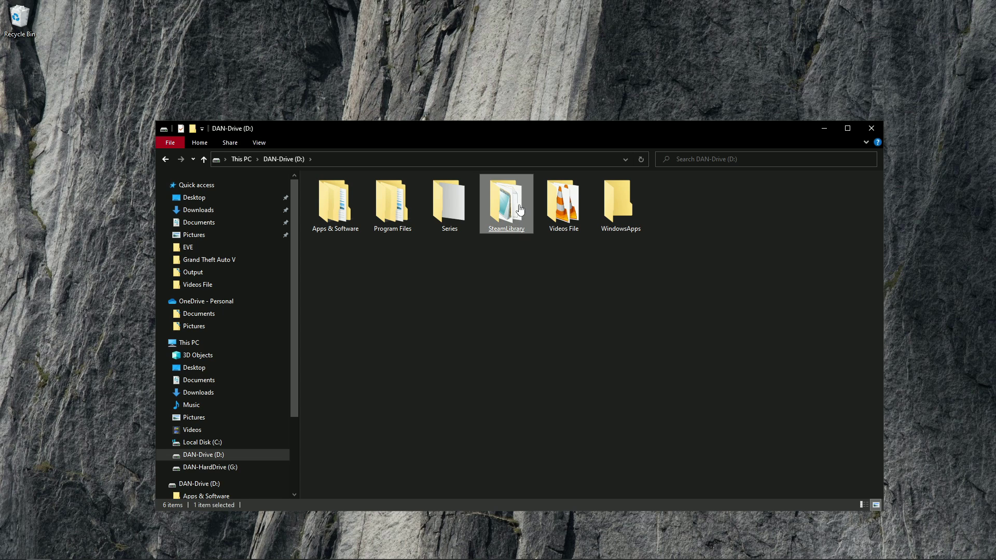
double_click(520, 209)
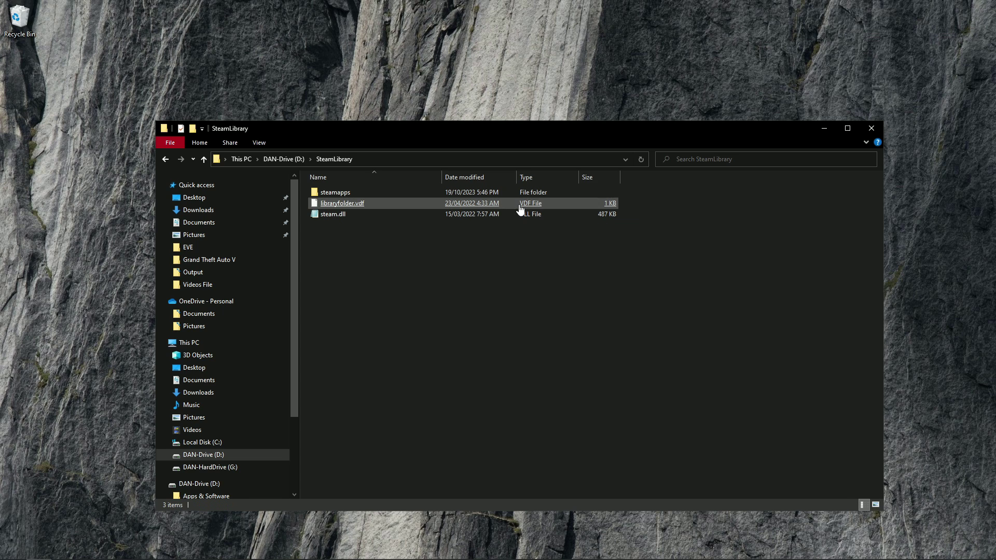
double_click(389, 196)
Continue into common > My Summer Car > Mods, showing Assets, Config and References.
left_click(389, 196)
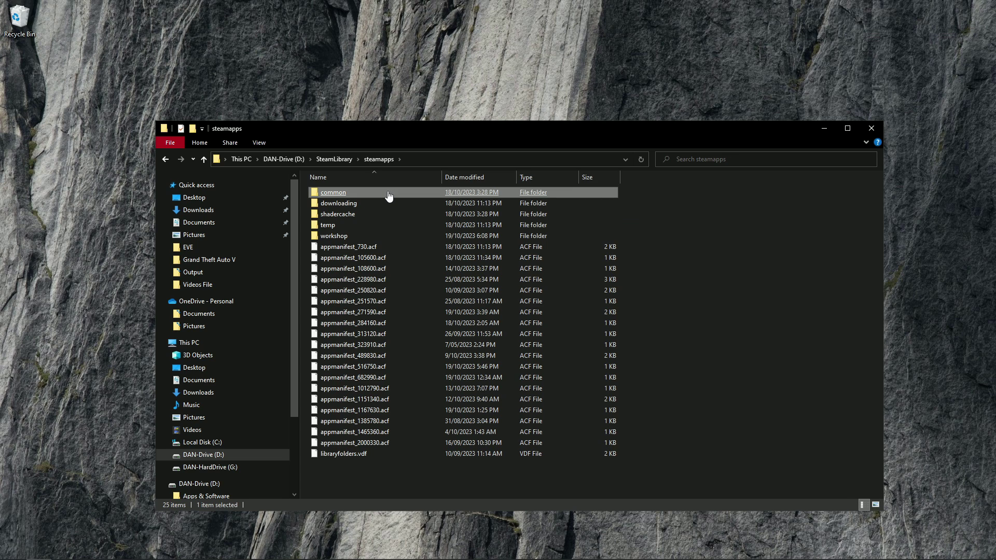
double_click(389, 196)
left_click(389, 193)
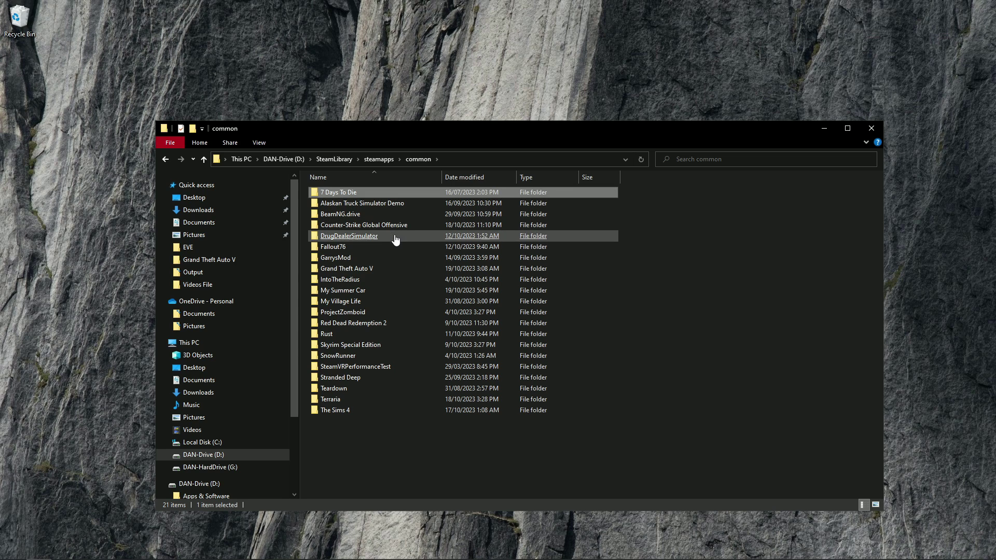
left_click(403, 296)
double_click(403, 295)
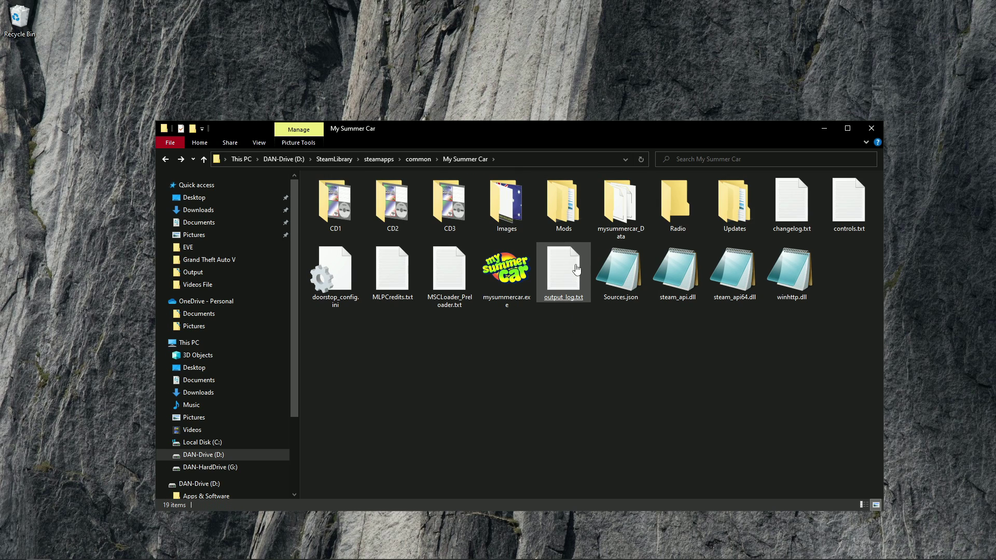
left_click(579, 195)
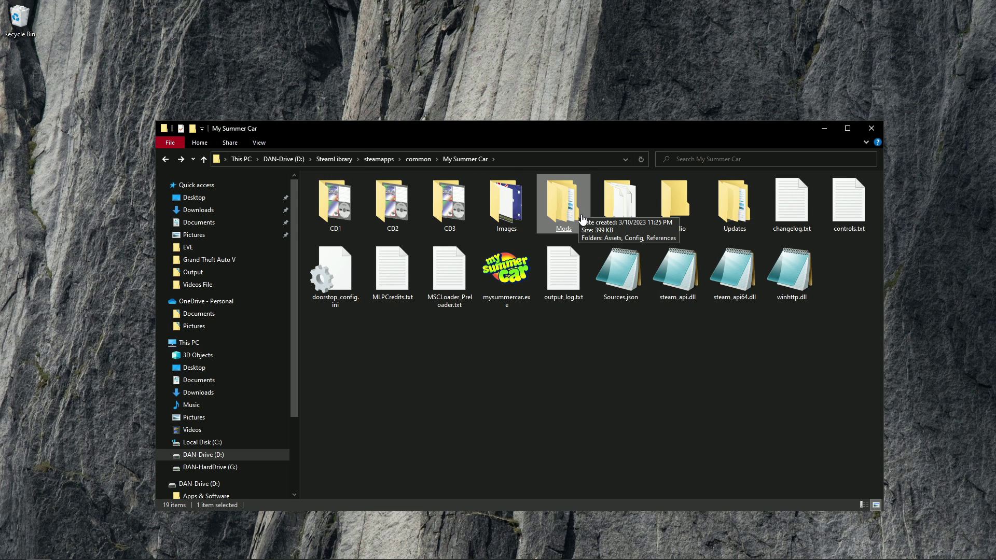
double_click(584, 201)
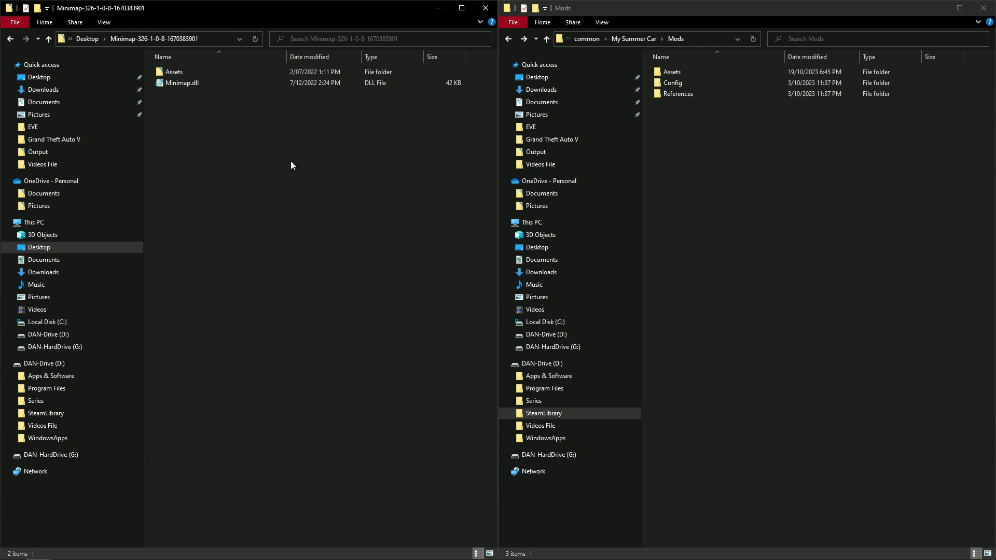
Copy Minimap.dll into Mods and the Minimap assets folder into Mods\Assets, then launch the game from Steam.
left_click(222, 83)
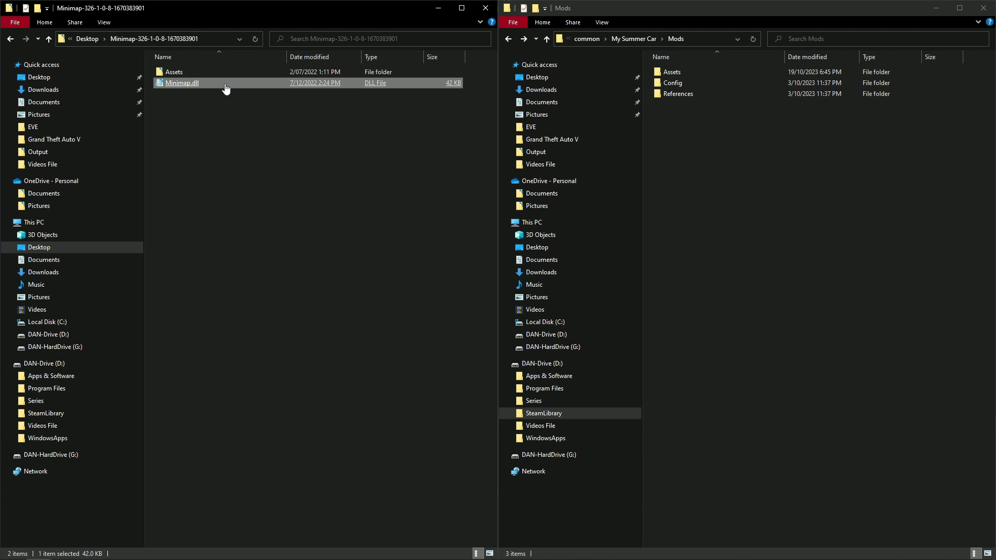
left_click_drag(227, 89, 758, 191)
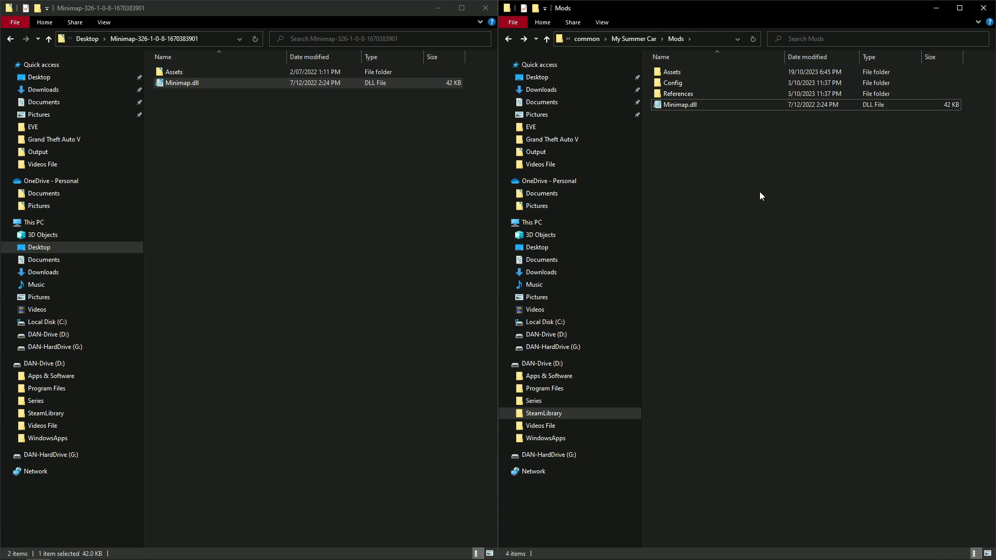
left_click(230, 74)
double_click(229, 74)
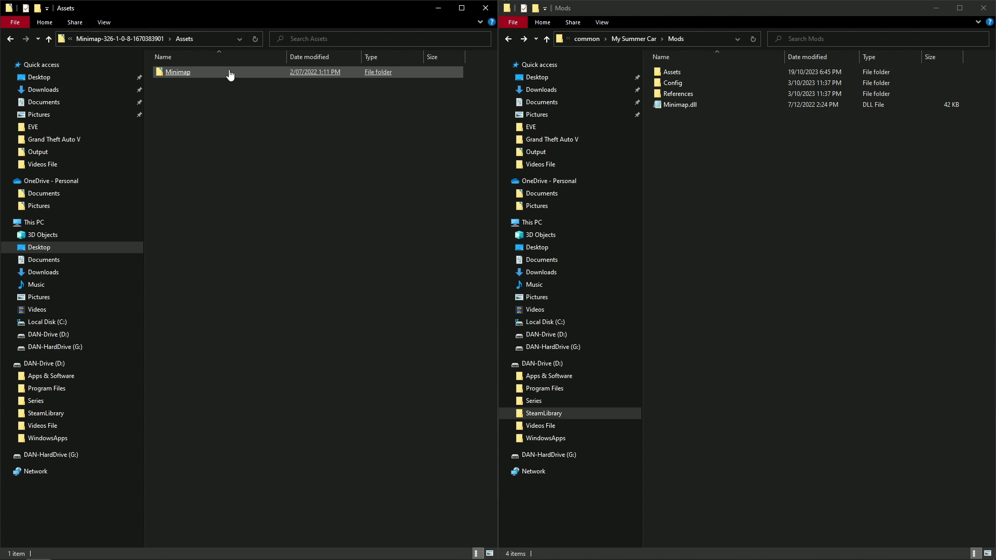
left_click_drag(230, 73, 725, 71)
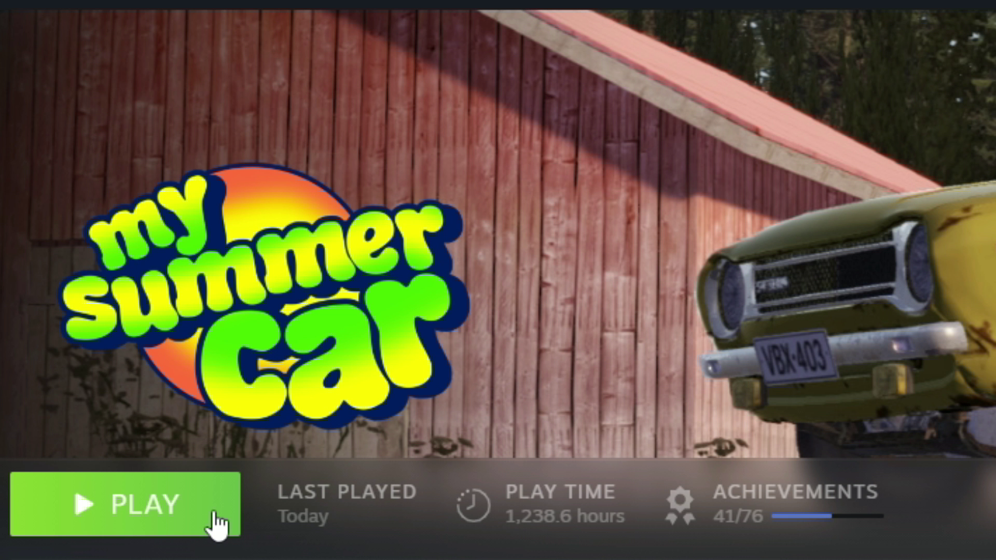
left_click(213, 516)
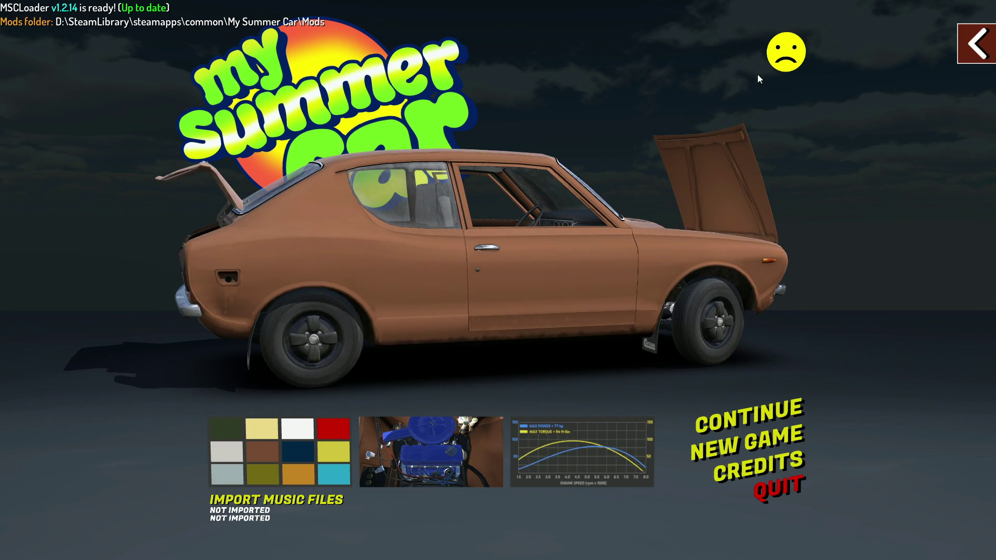
left_click(952, 51)
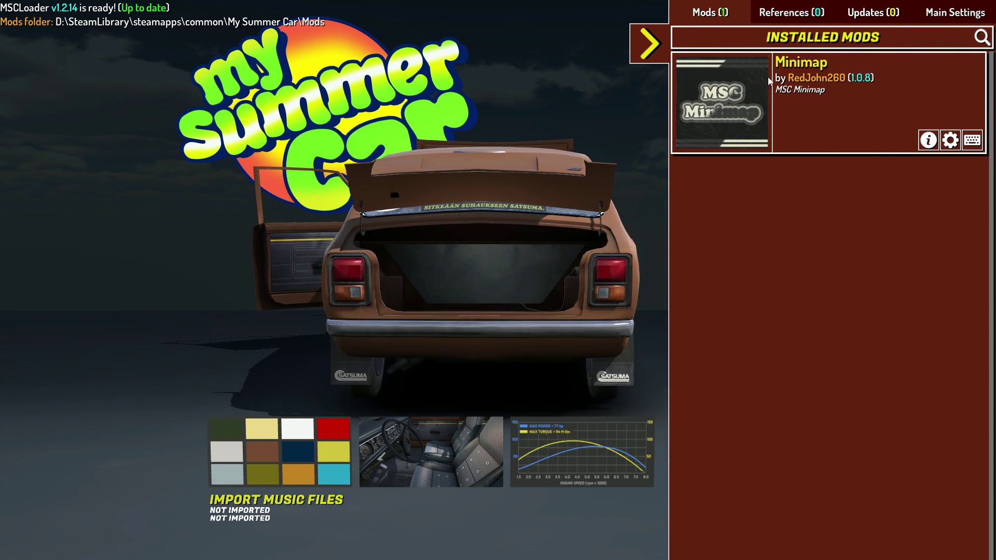
left_click(950, 141)
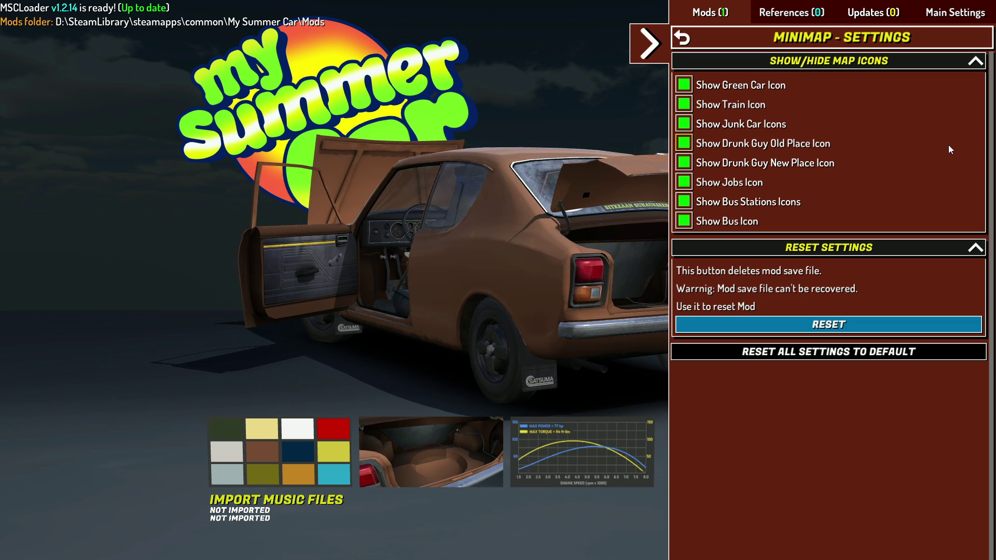
left_click(658, 53)
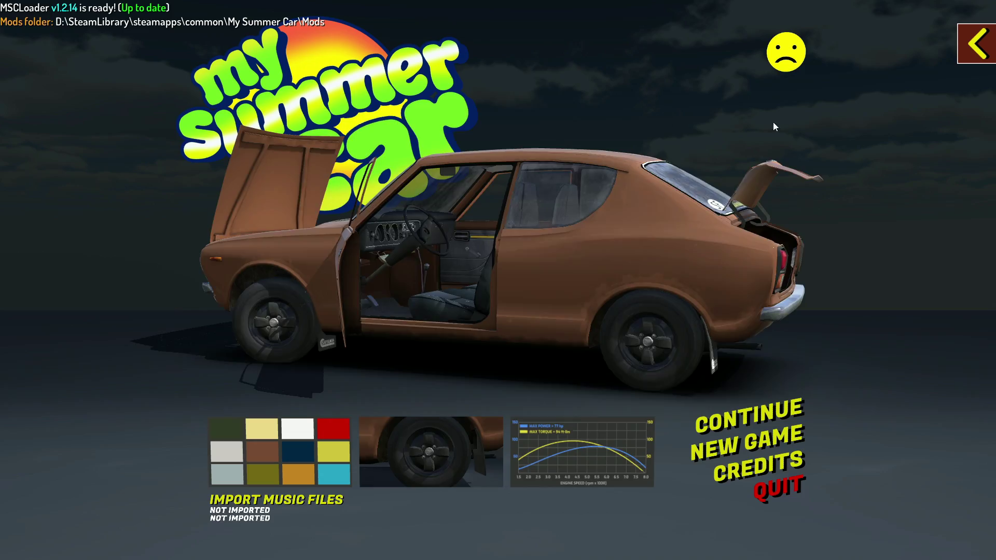
Continue the saved game, see the Minimap overlay lower-left, then bring up the pause Settings Menu.
left_click(714, 424)
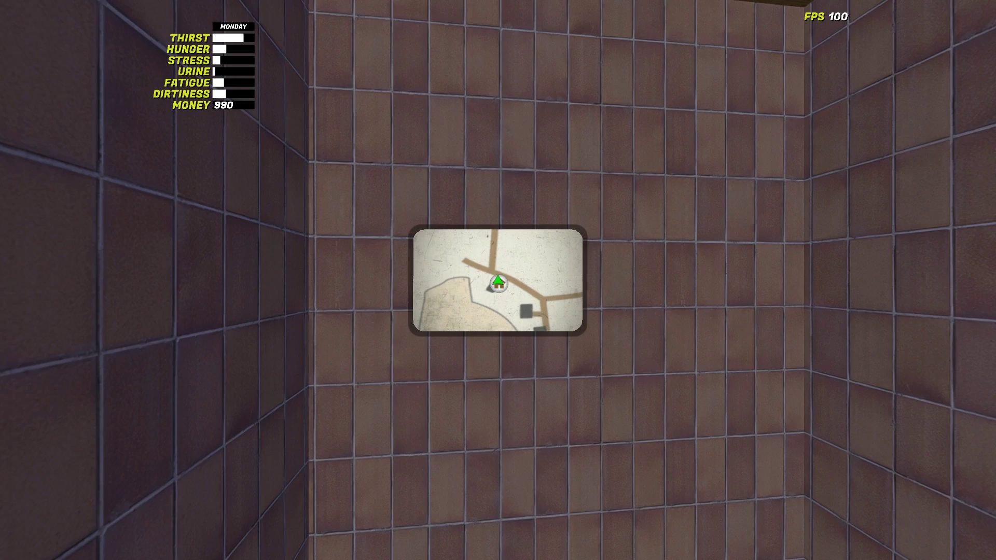
mouse_move(498, 280)
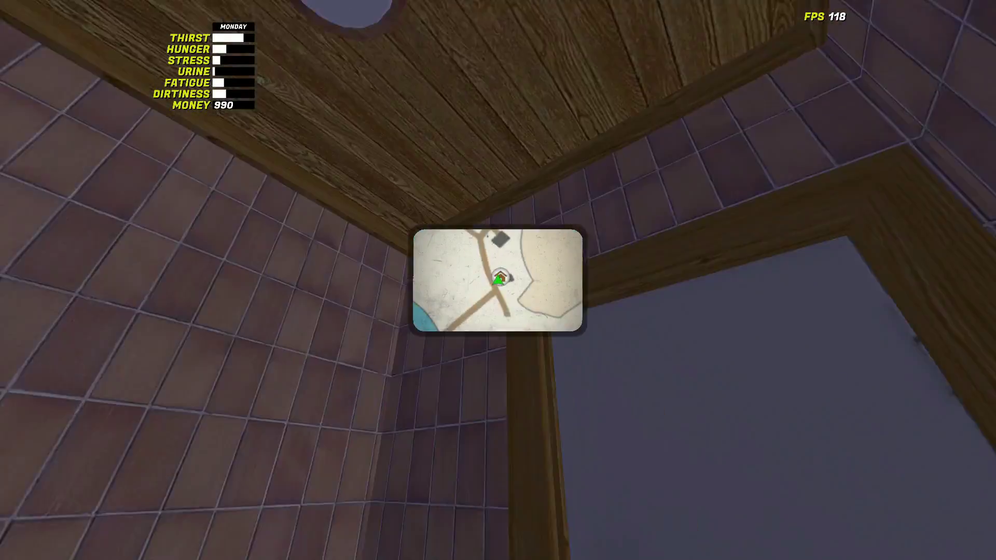
key("Escape")
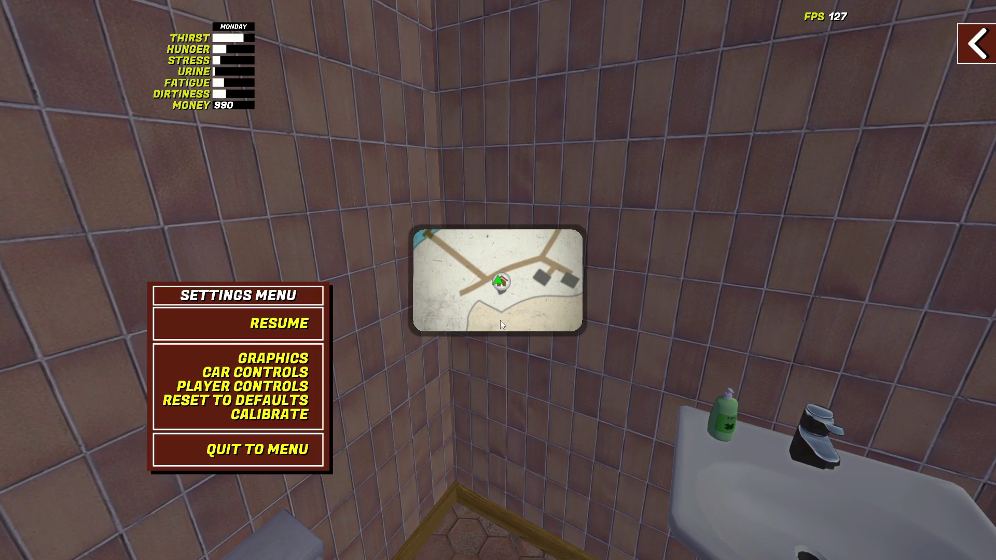